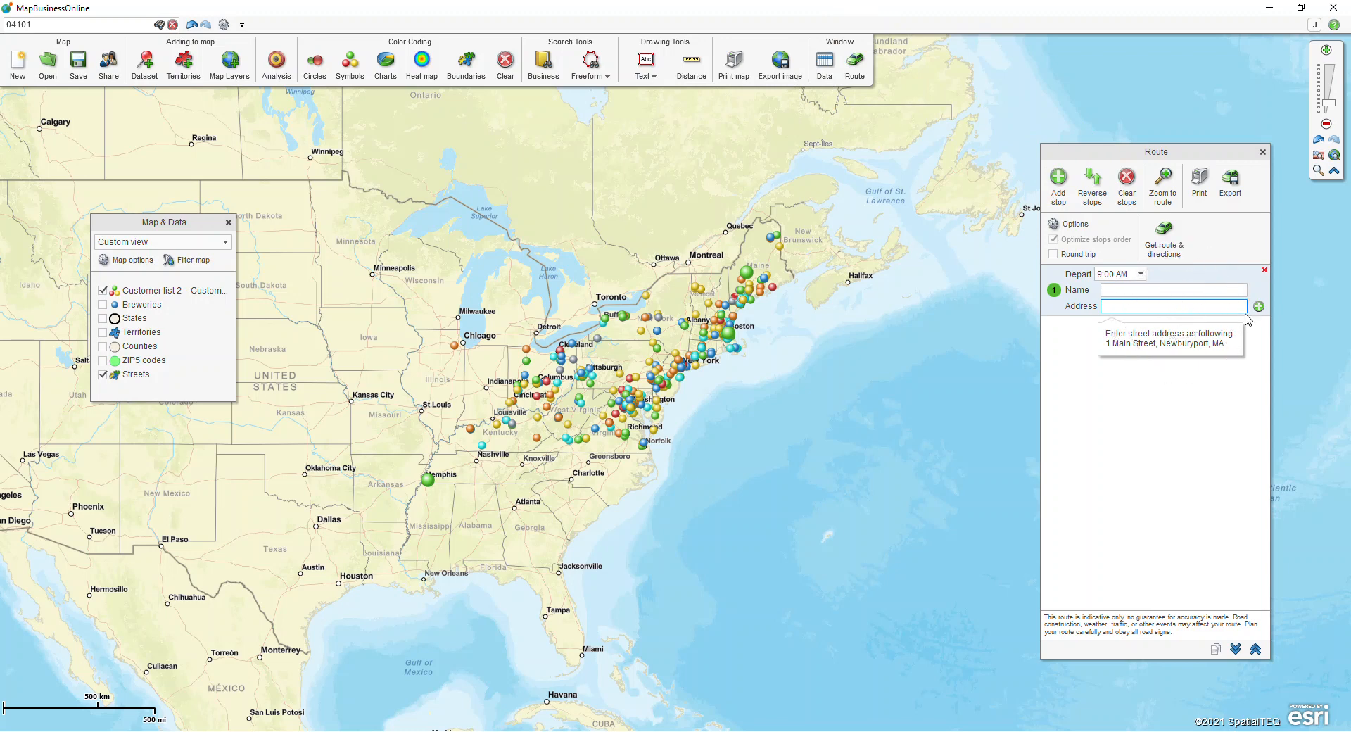
# Step: Add the Burns & McDonnell customer in Portland, Maine, to the route as its start, accepting its inaccurate location
pyautogui.click(1259, 307)
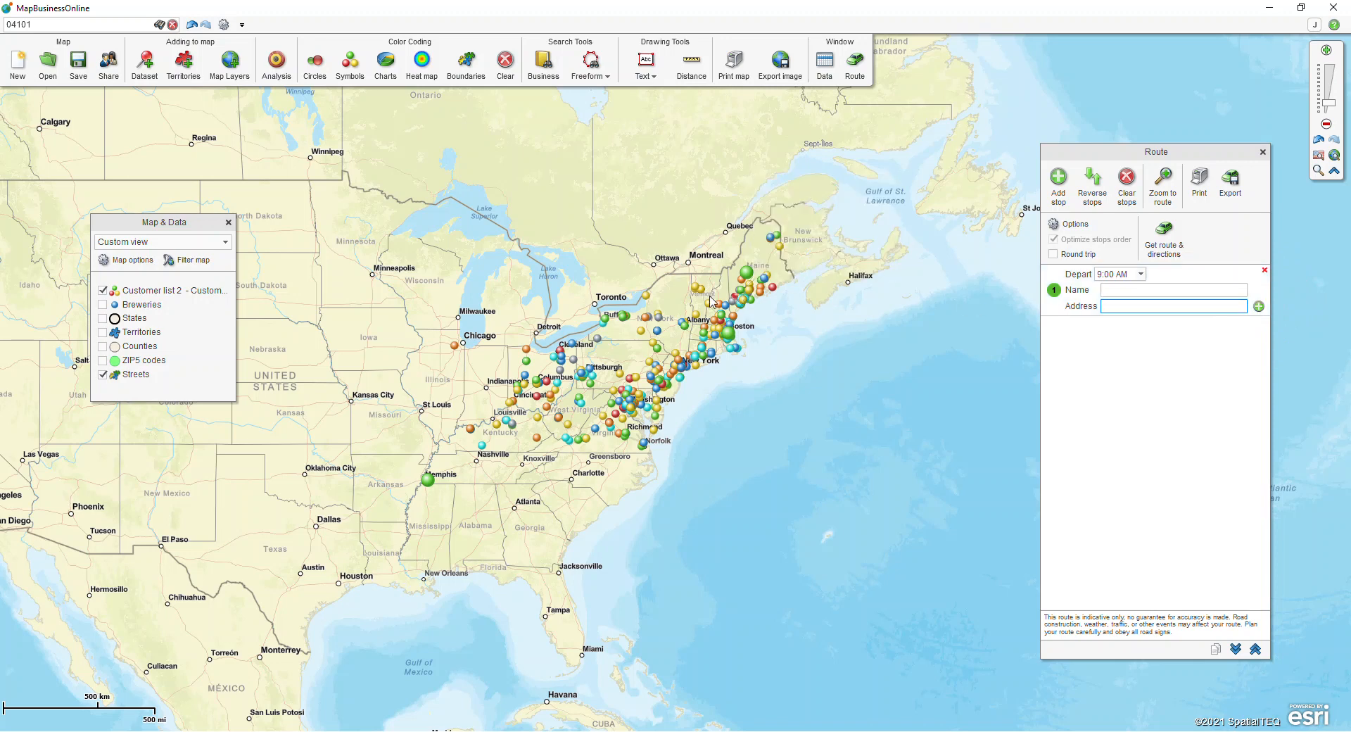
pyautogui.click(1318, 171)
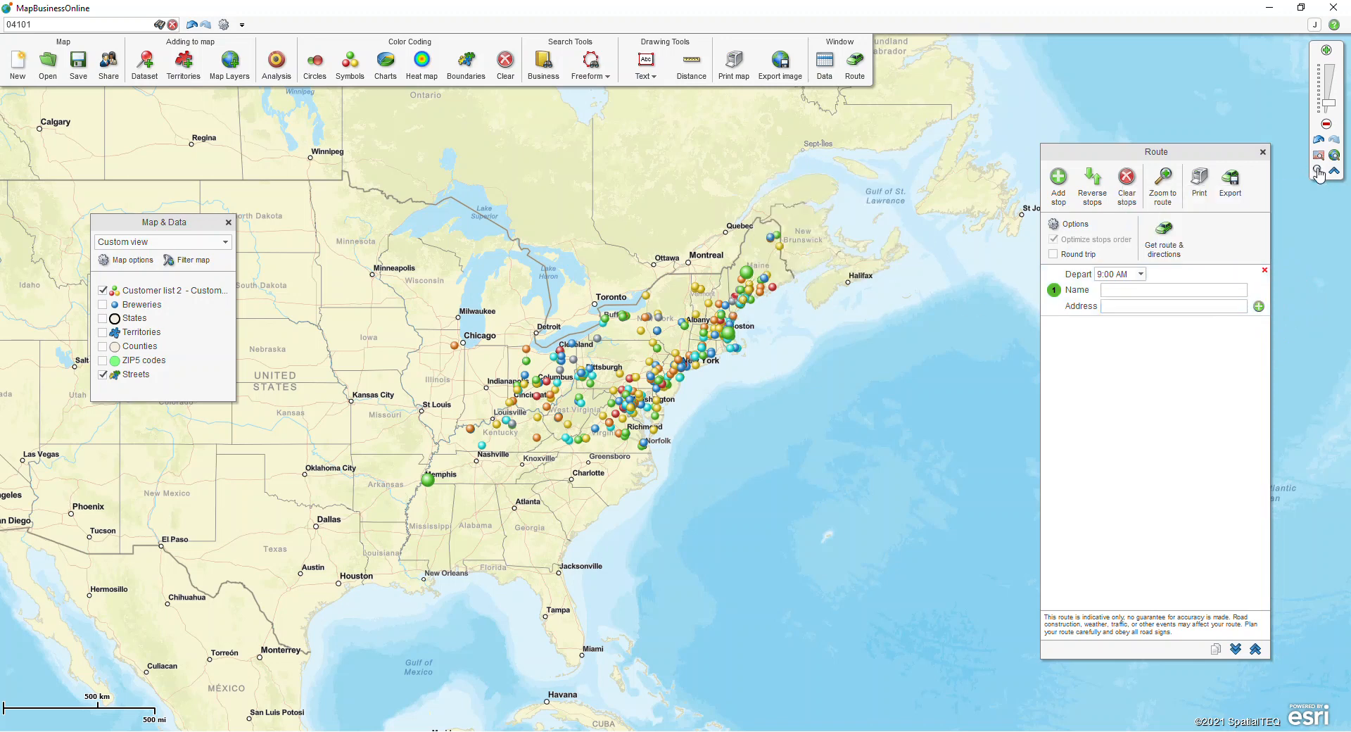
pyautogui.moveTo(714, 297); pyautogui.dragTo(747, 308)
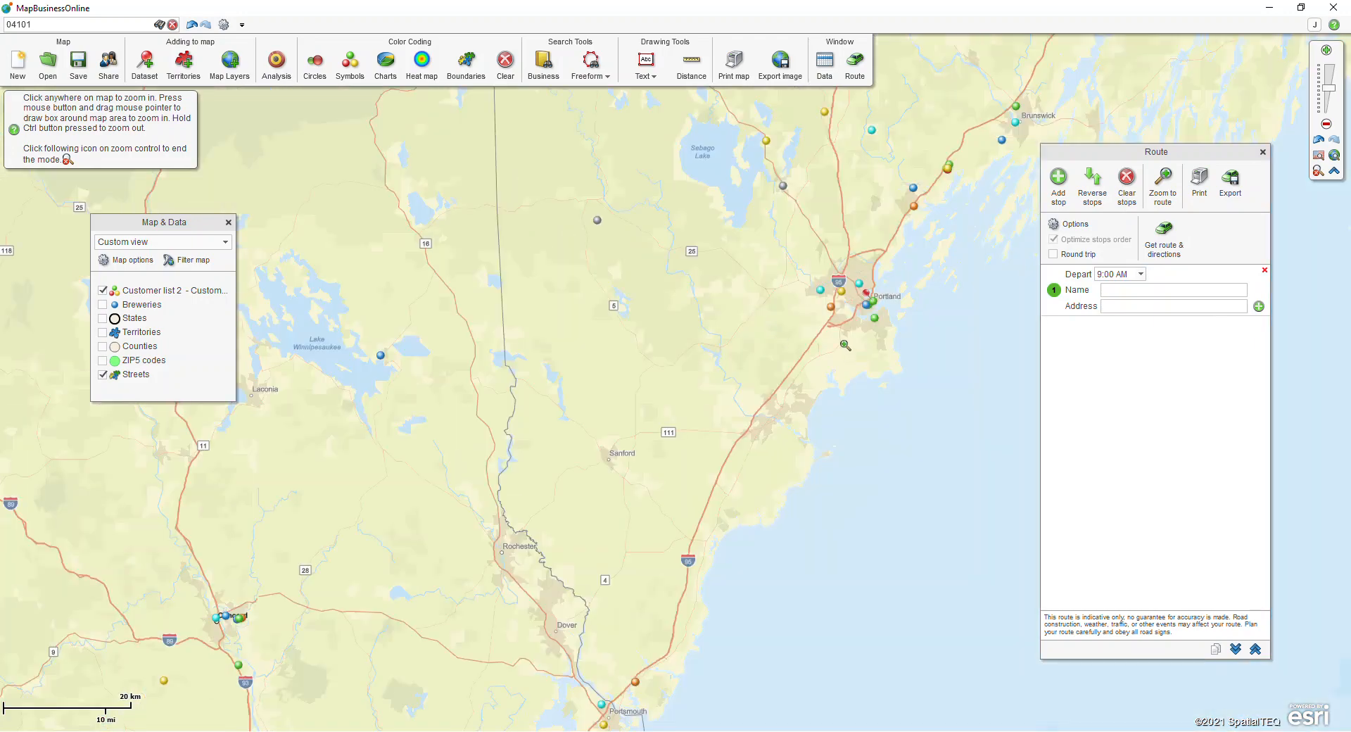
pyautogui.moveTo(830, 266); pyautogui.dragTo(889, 331)
pyautogui.moveTo(636, 339); pyautogui.dragTo(833, 459)
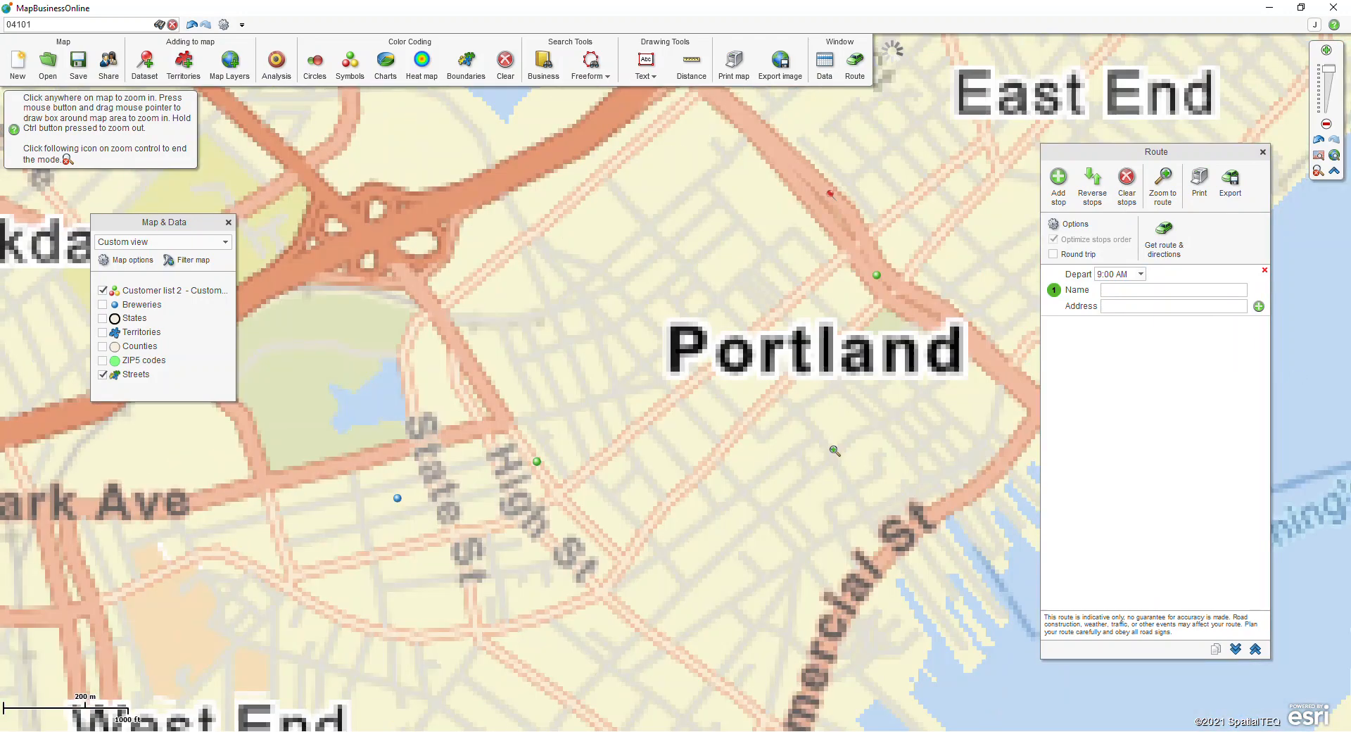
pyautogui.click(1318, 170)
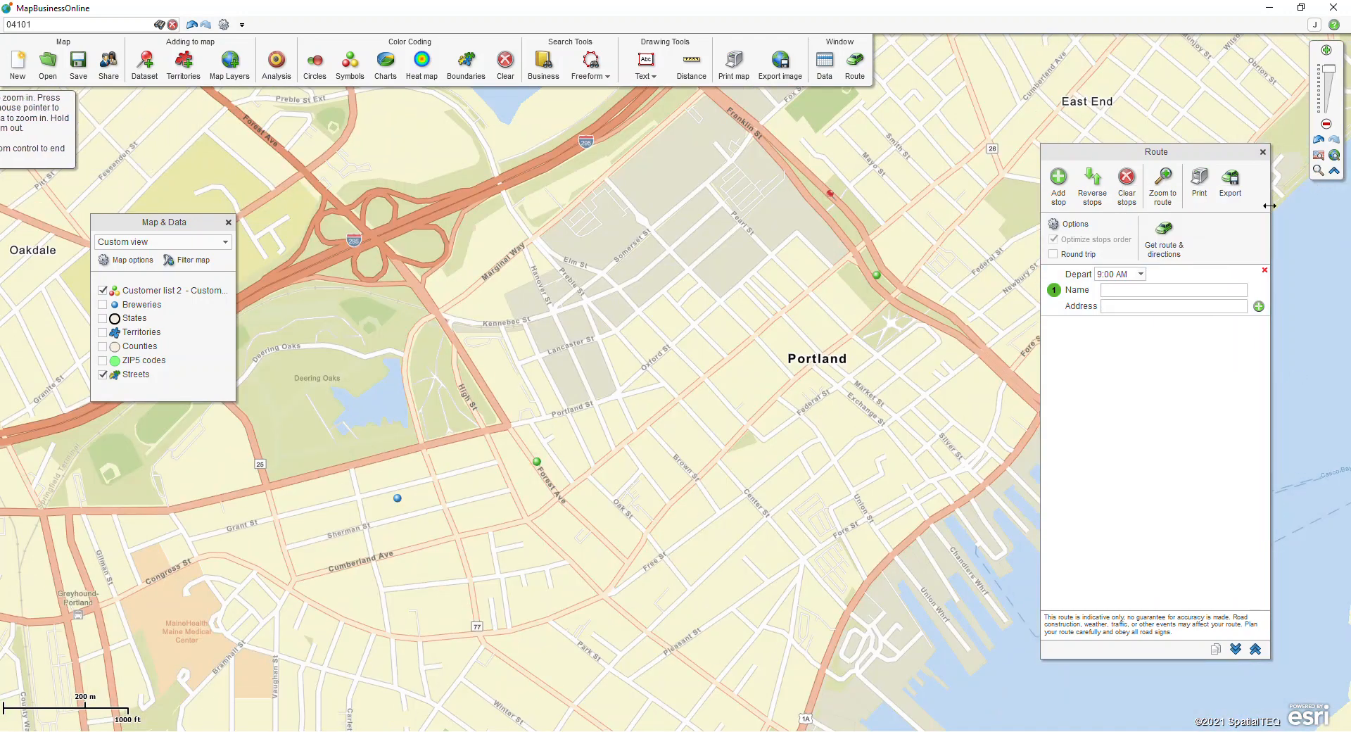
pyautogui.click(877, 275)
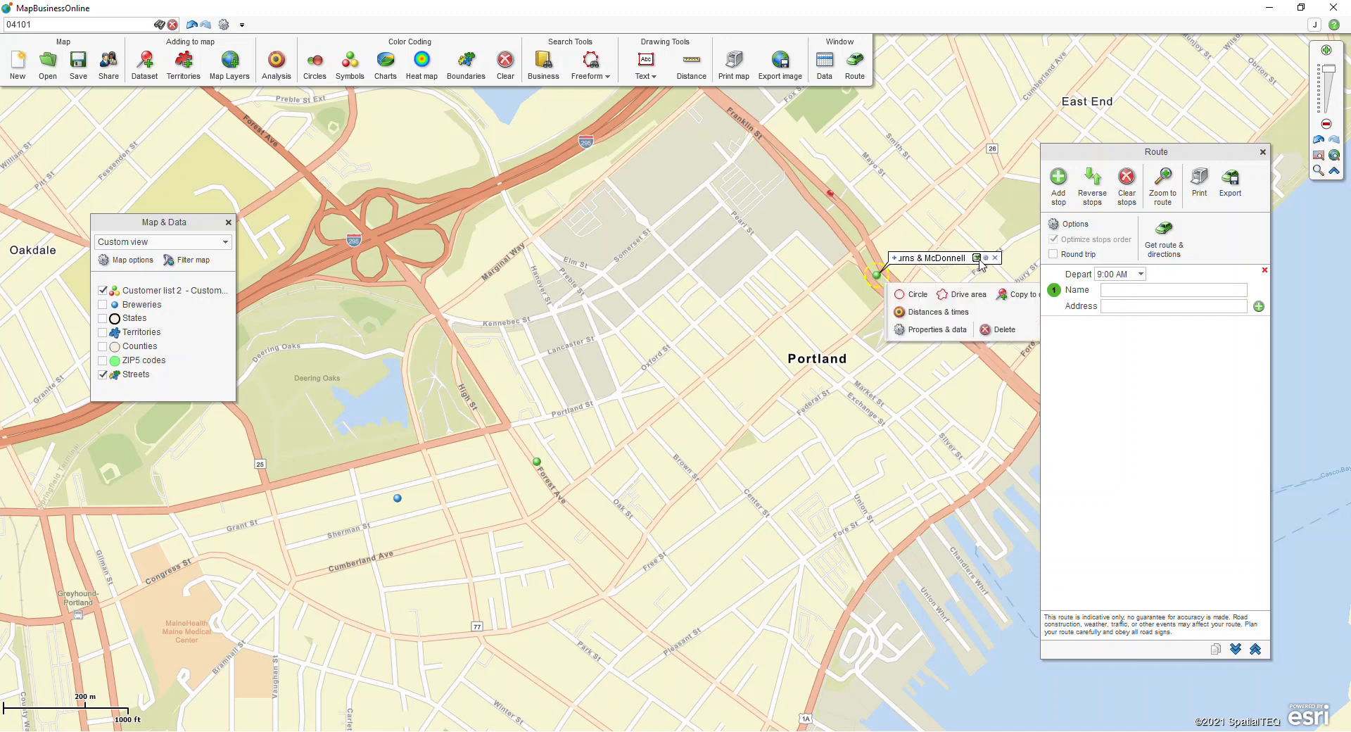
pyautogui.click(978, 258)
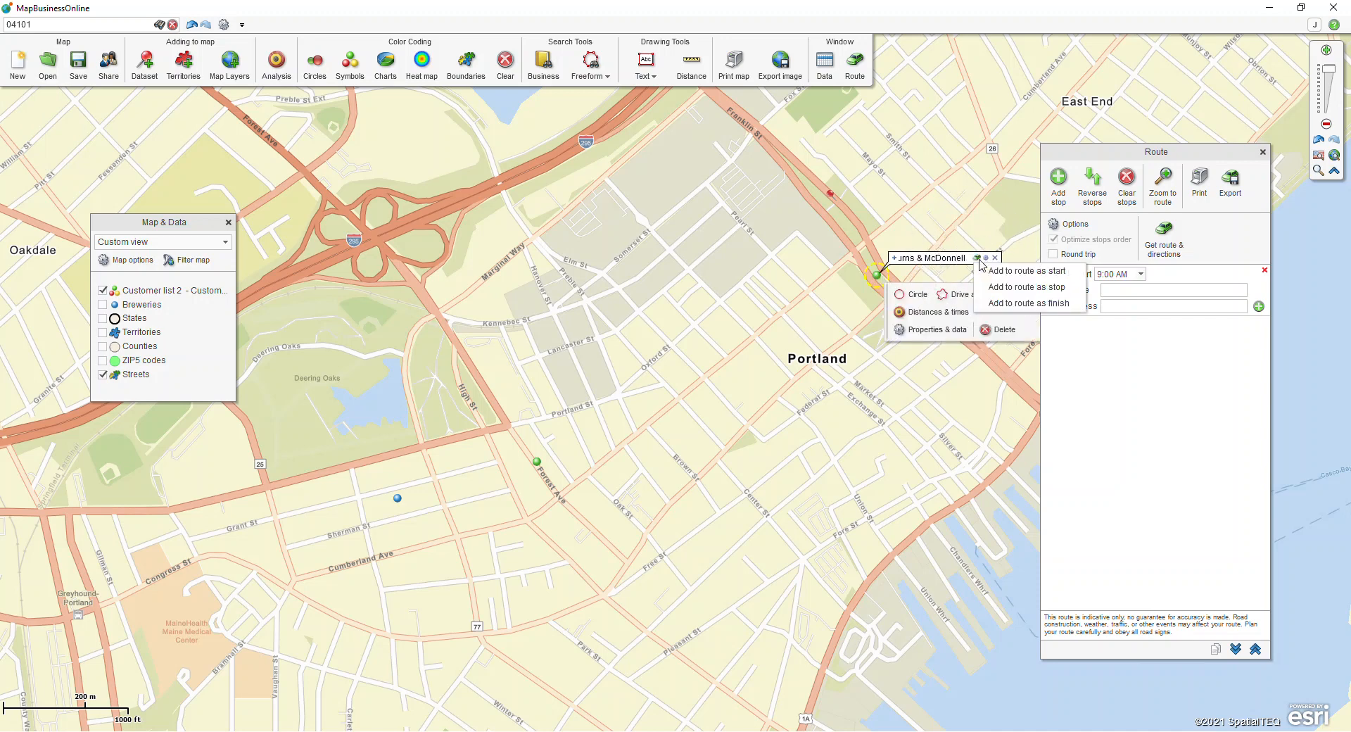
pyautogui.click(996, 272)
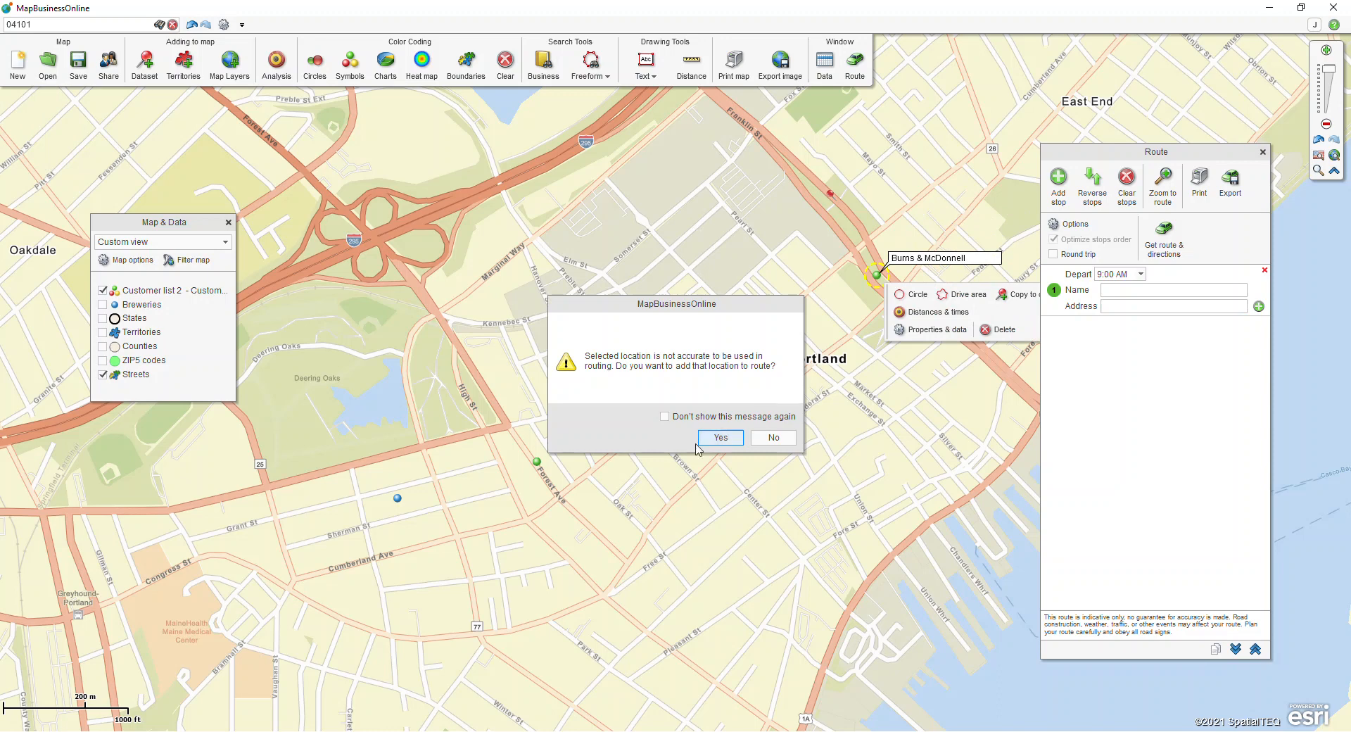
pyautogui.click(714, 442)
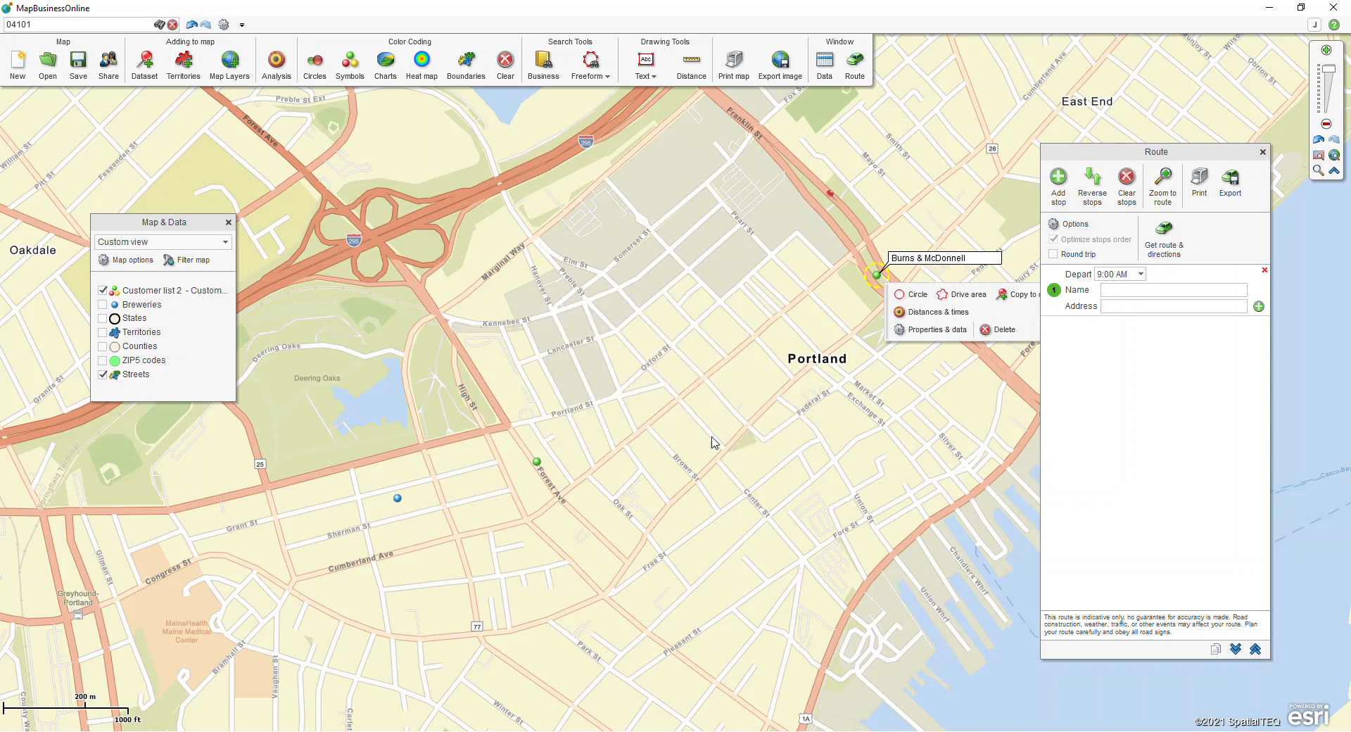
# Step: Add the EBay customer near Grant St in Portland to the route as a stop
pyautogui.click(398, 499)
pyautogui.click(497, 481)
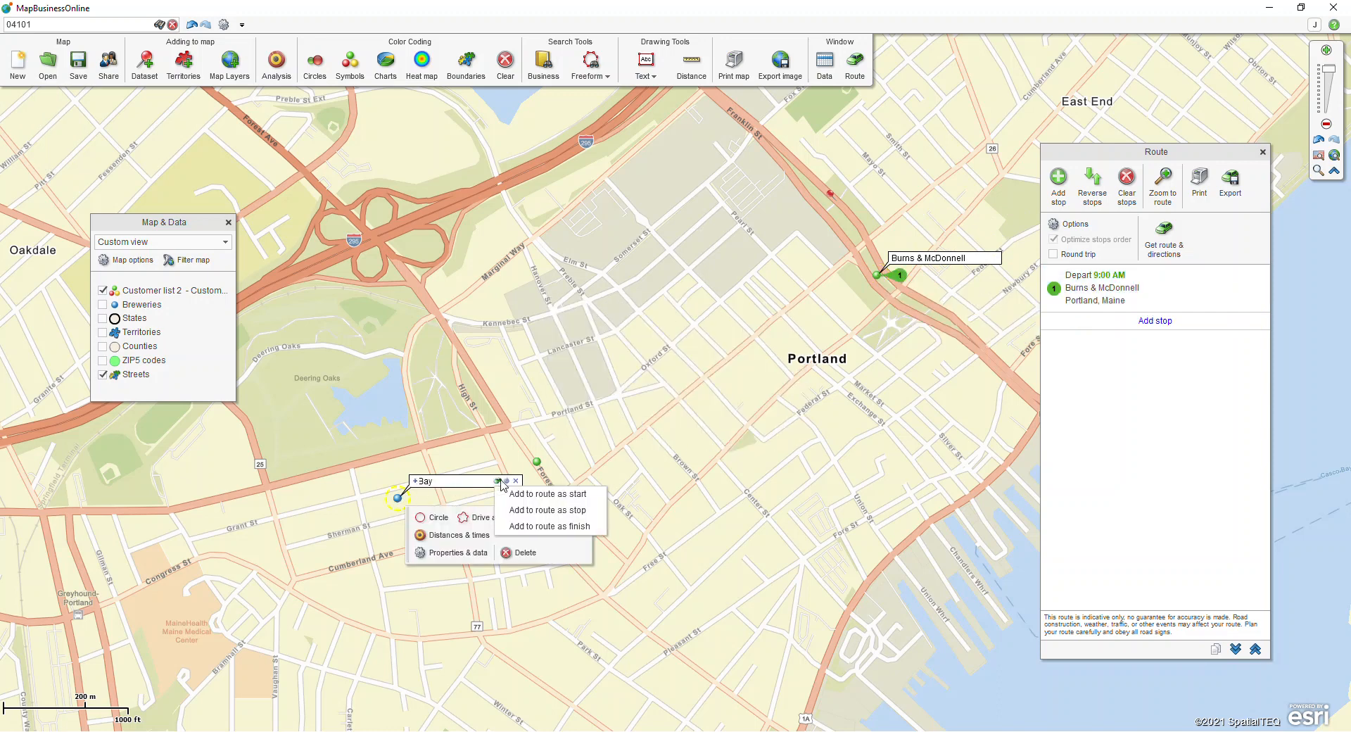
pyautogui.click(552, 508)
pyautogui.scroll(-2, 340, 364)
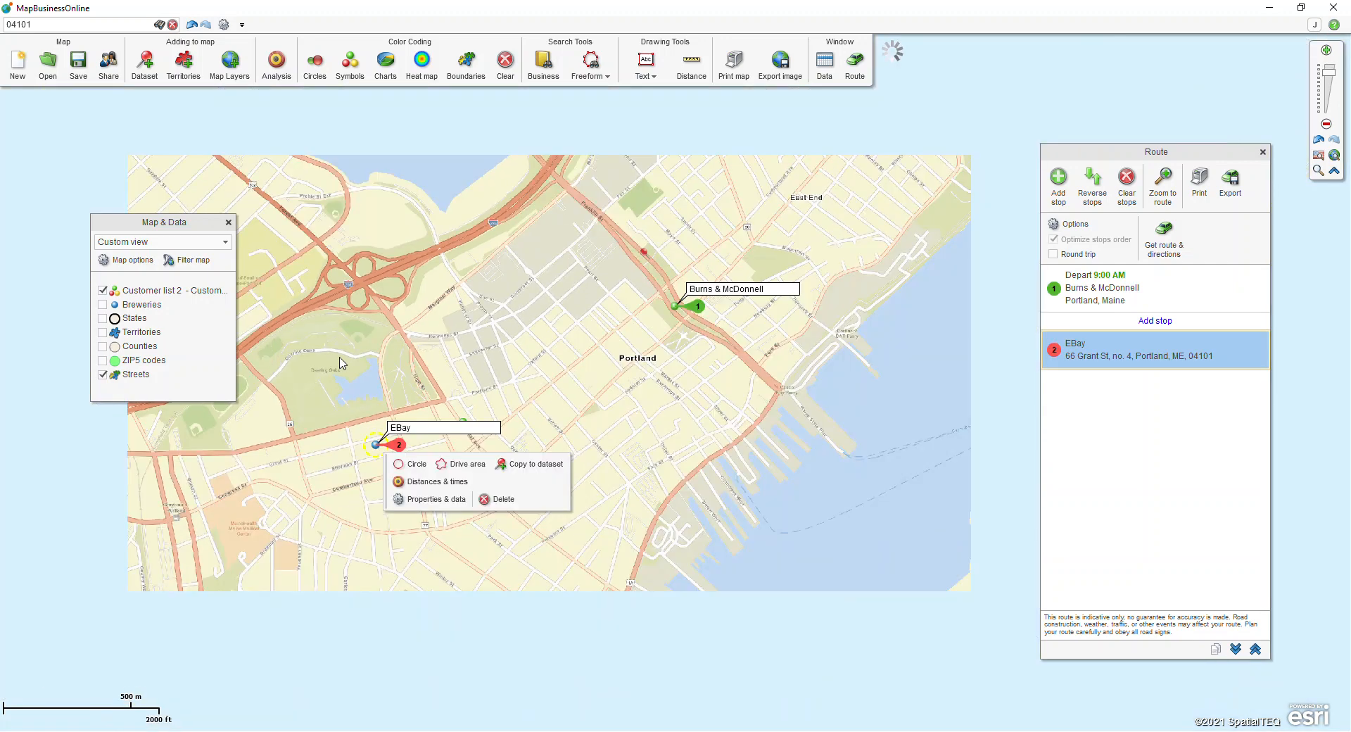
# Step: Add Portland Water District as the route's finish, accepting its inaccurate location, and calculate the route and directions
pyautogui.click(463, 423)
pyautogui.click(534, 460)
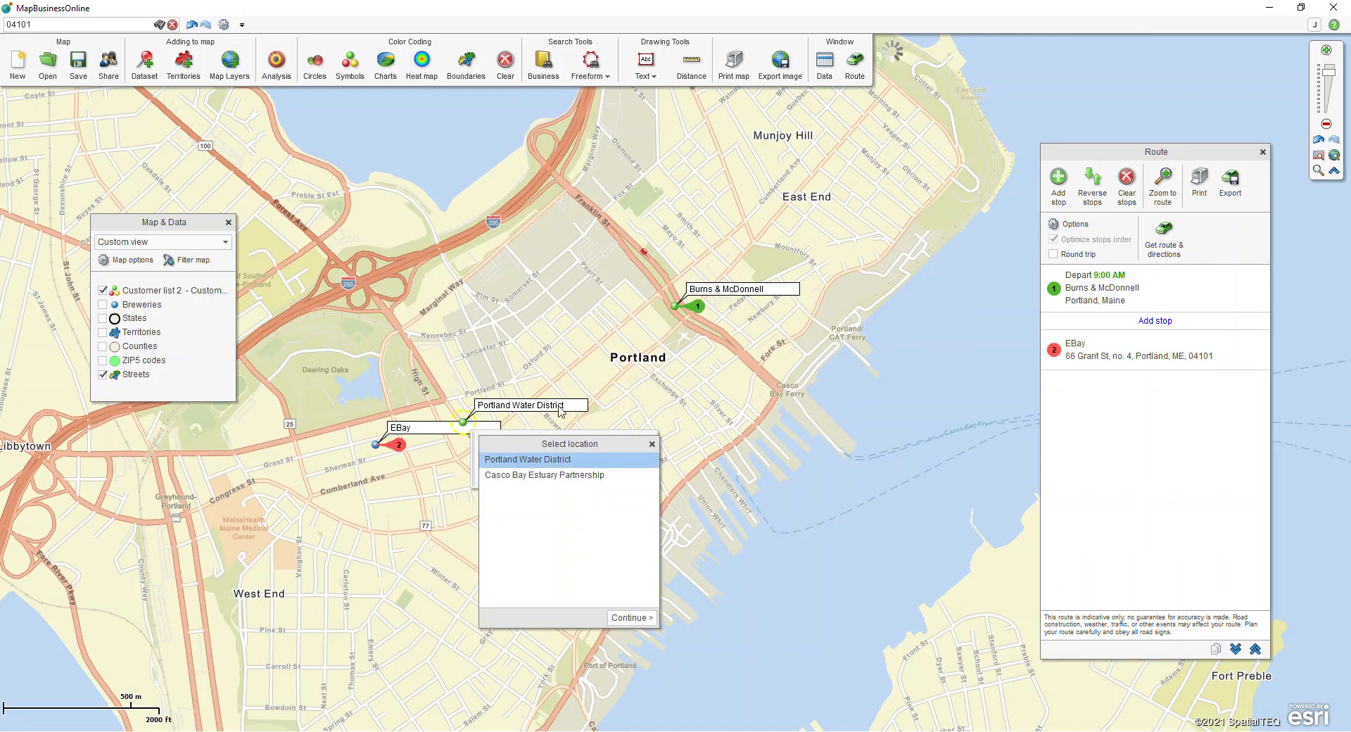
pyautogui.click(564, 406)
pyautogui.click(615, 450)
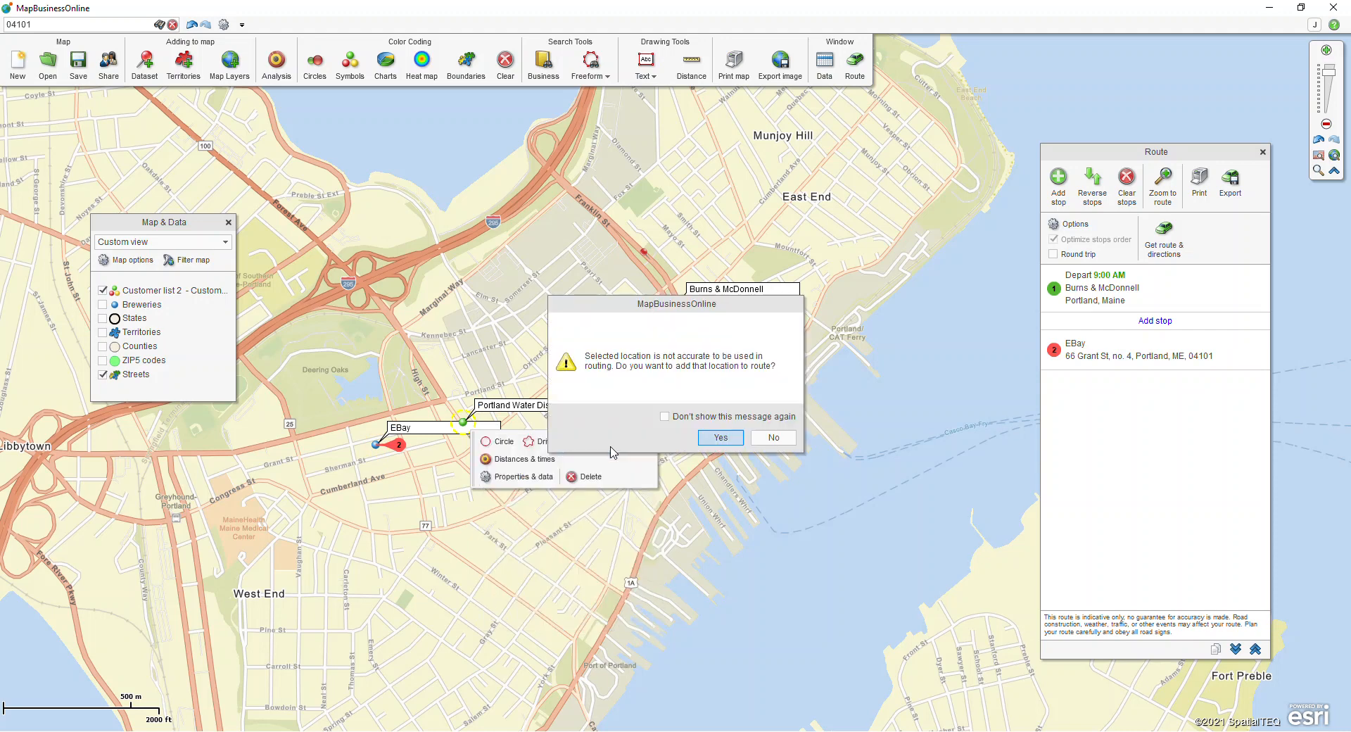
pyautogui.click(716, 447)
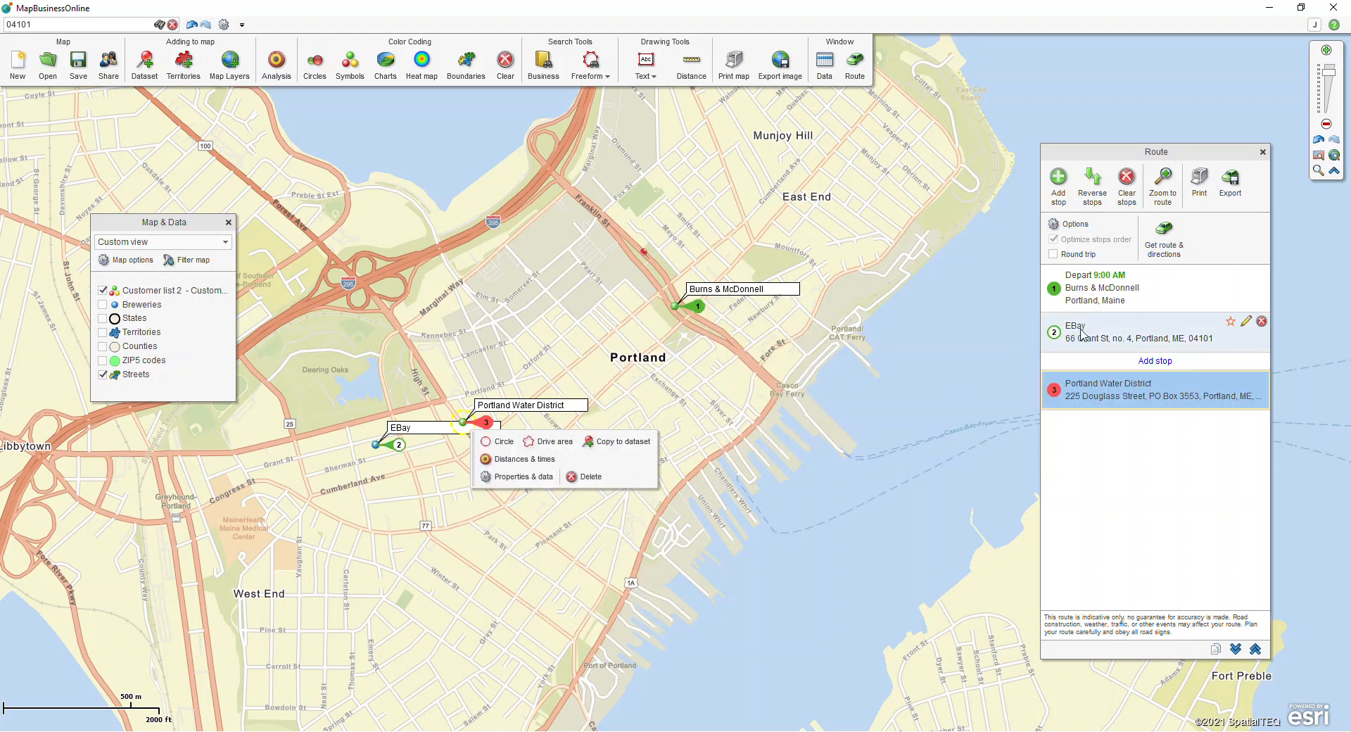
pyautogui.click(1172, 245)
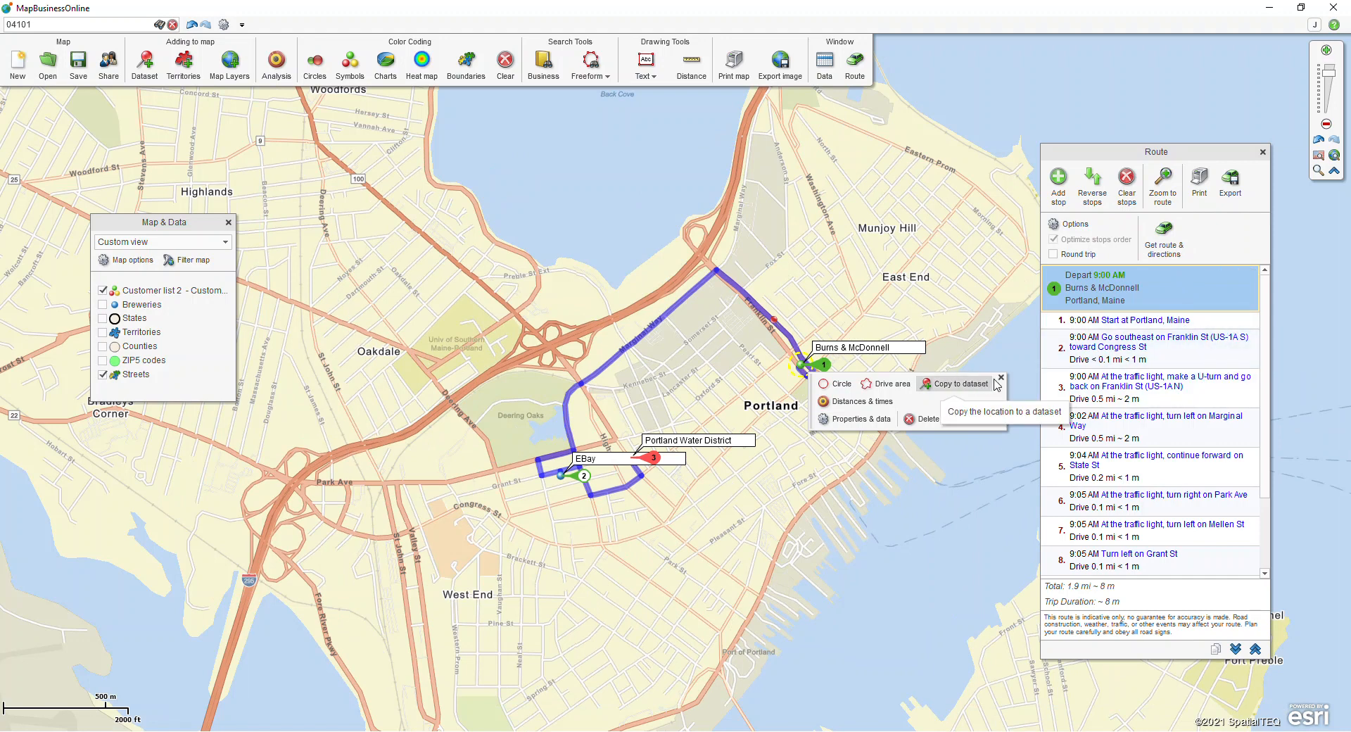
# Step: Clear all stops and directions from the route and remove the three customer labels from the map
pyautogui.click(1129, 181)
pyautogui.click(725, 441)
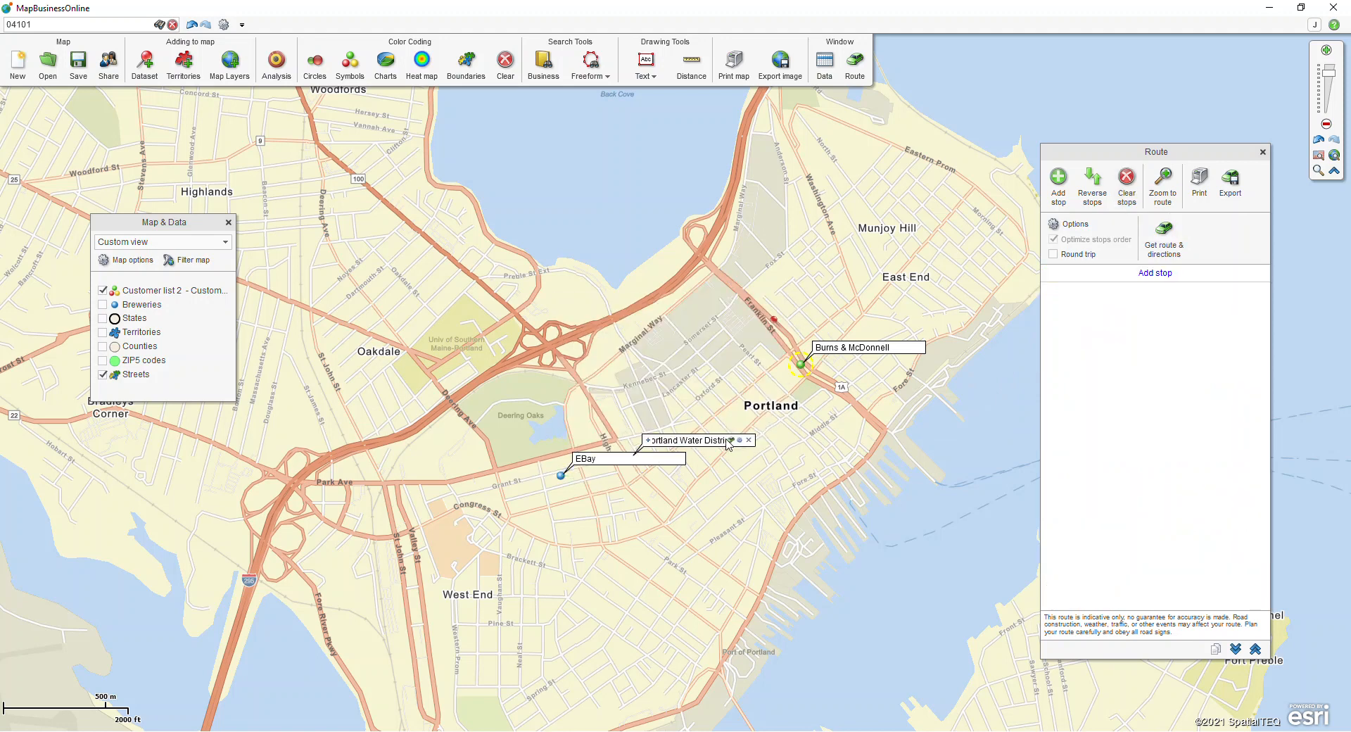
pyautogui.click(749, 441)
pyautogui.click(679, 459)
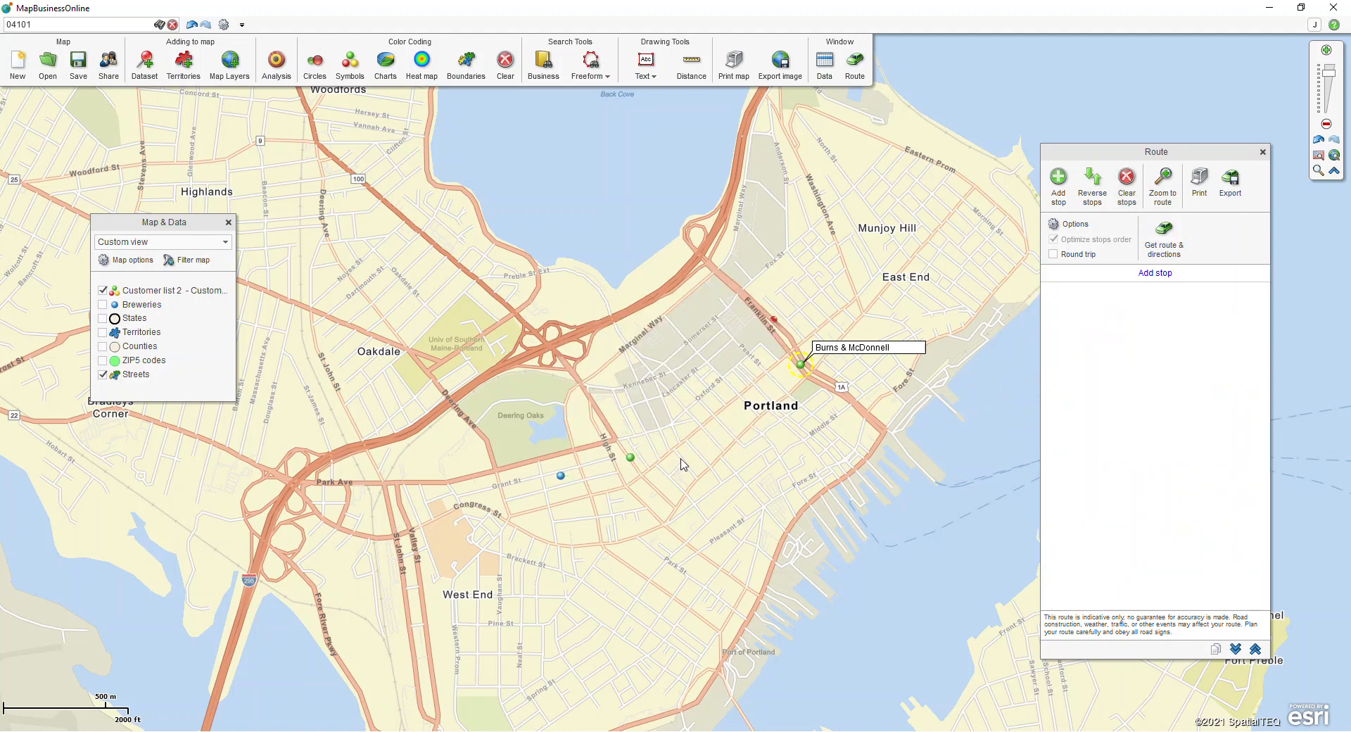
pyautogui.click(919, 347)
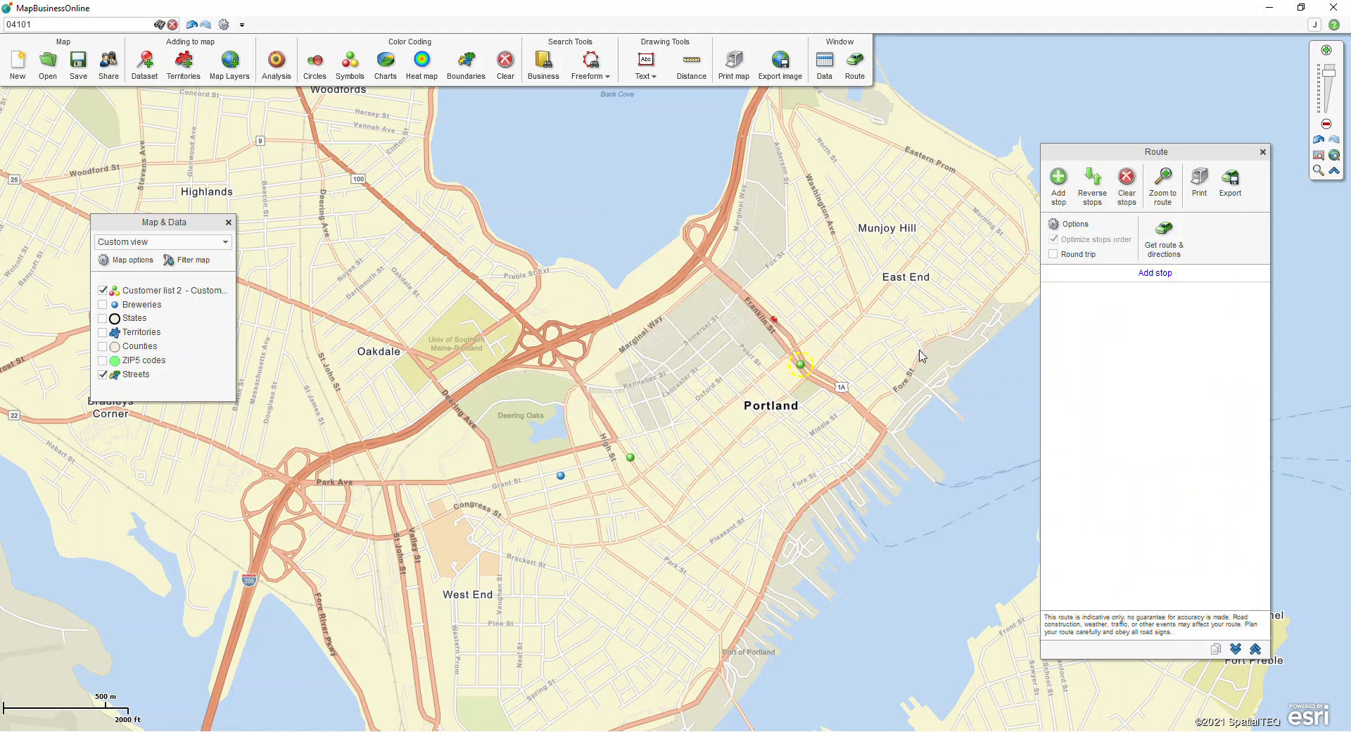
# Step: Add a 25-minute drive time area around Burns & McDonnell to the map
pyautogui.click(803, 366)
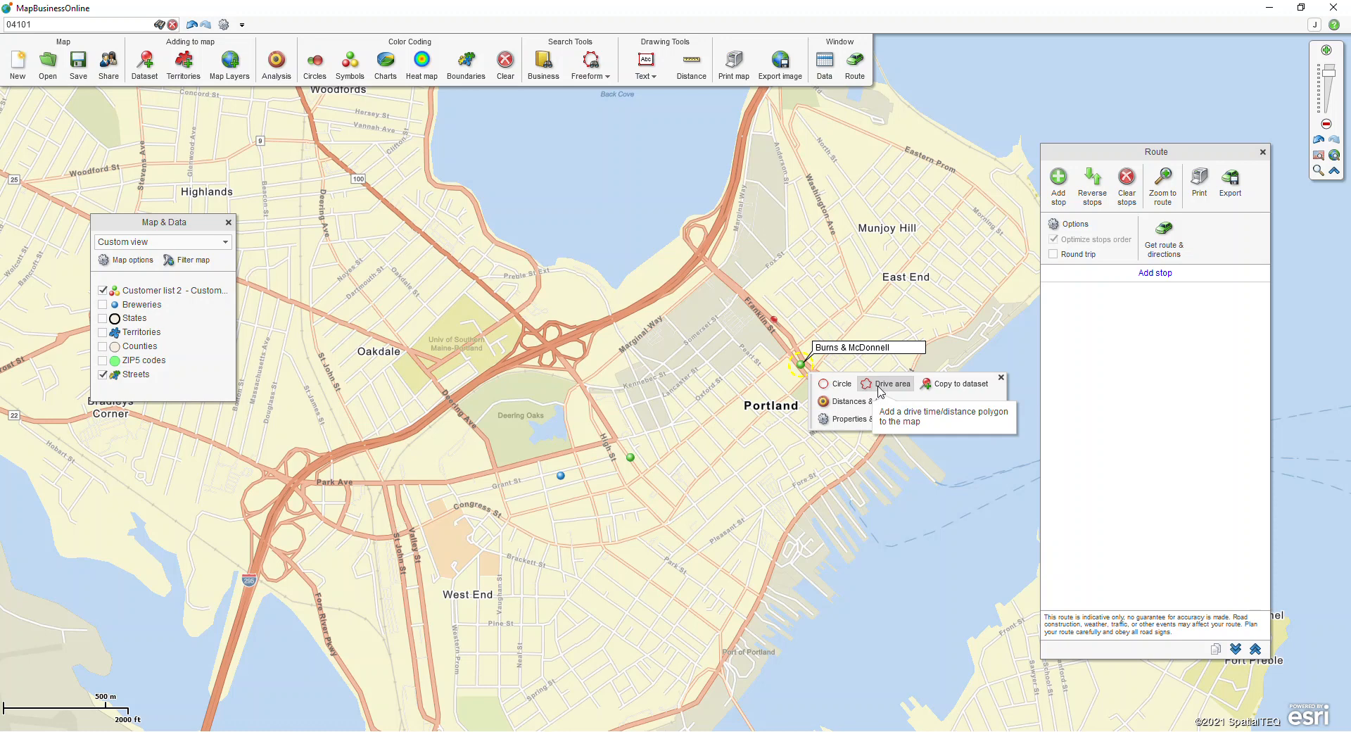
pyautogui.click(880, 388)
pyautogui.moveTo(601, 350); pyautogui.dragTo(549, 352)
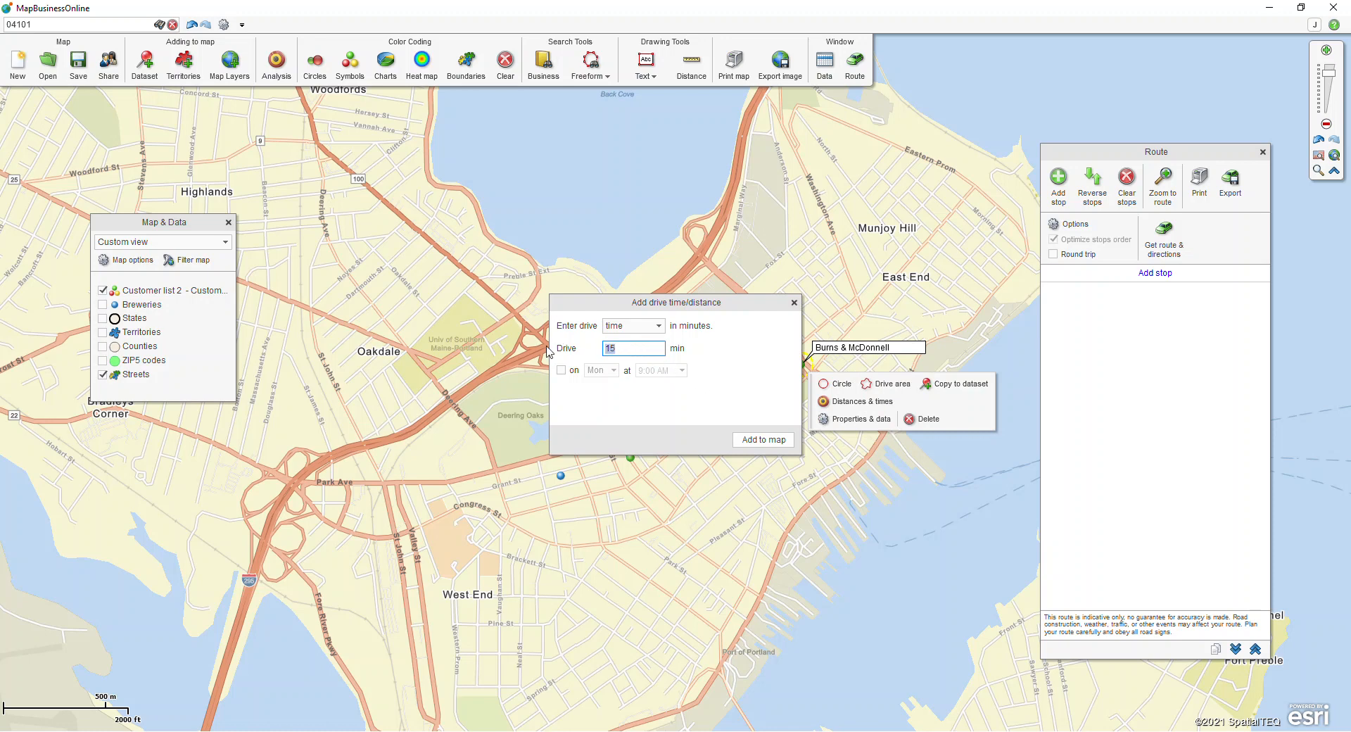
pyautogui.write('25')
pyautogui.click(739, 440)
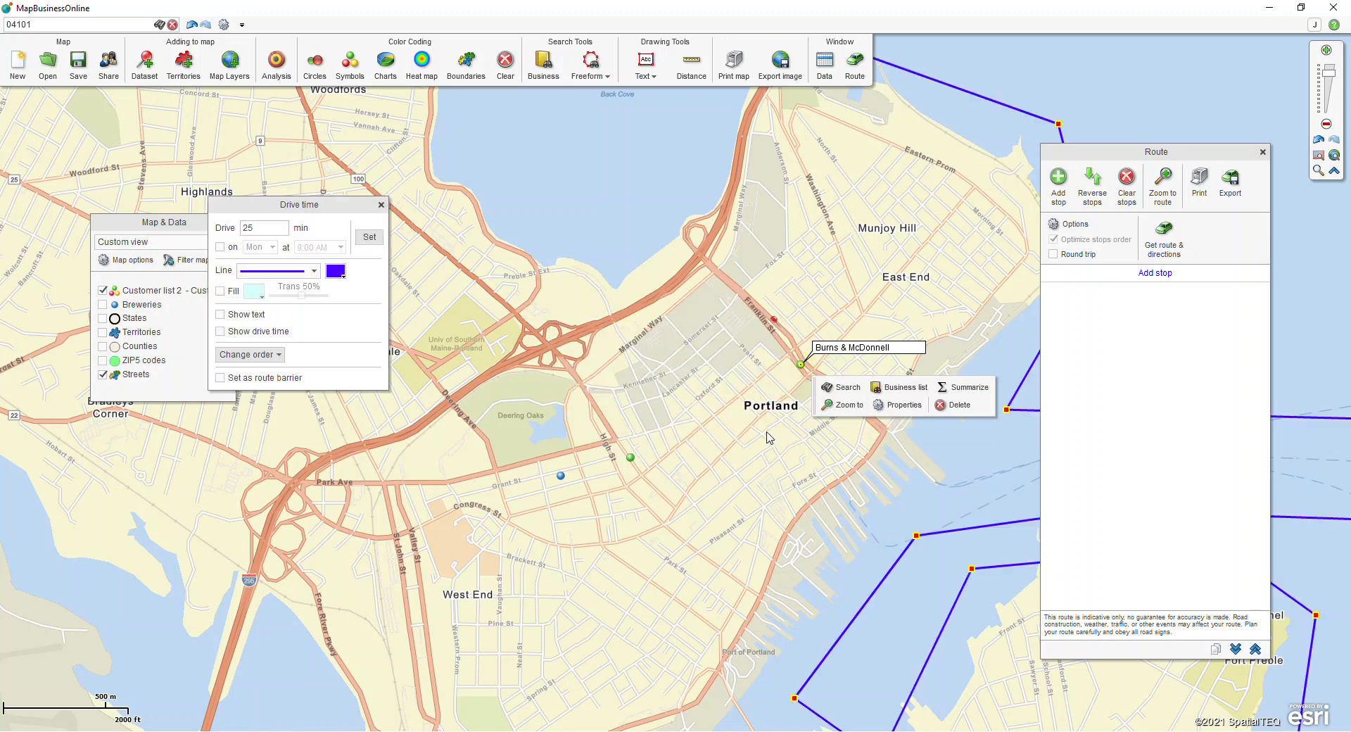
pyautogui.click(382, 206)
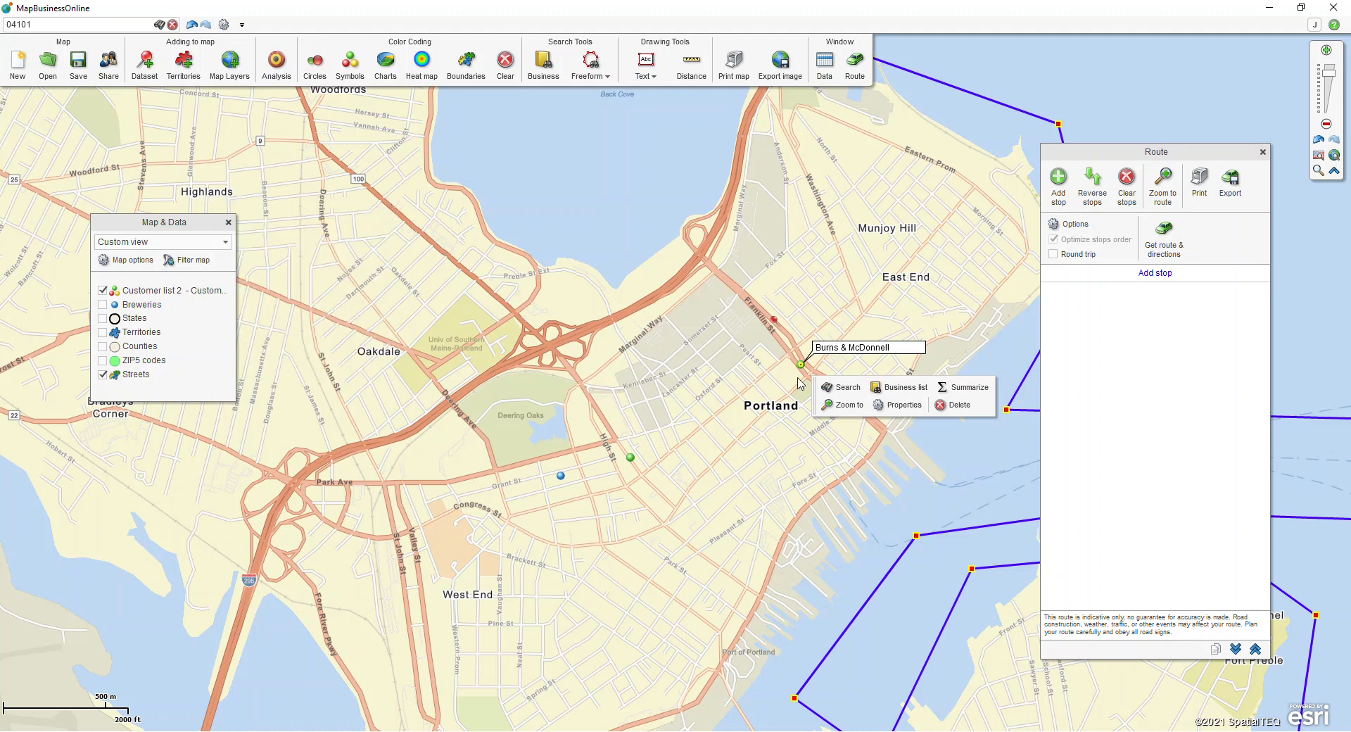
# Step: Search Customer list 2 within the drive time polygon and create a new marketing list named "Today's Route" from the results
pyautogui.click(840, 405)
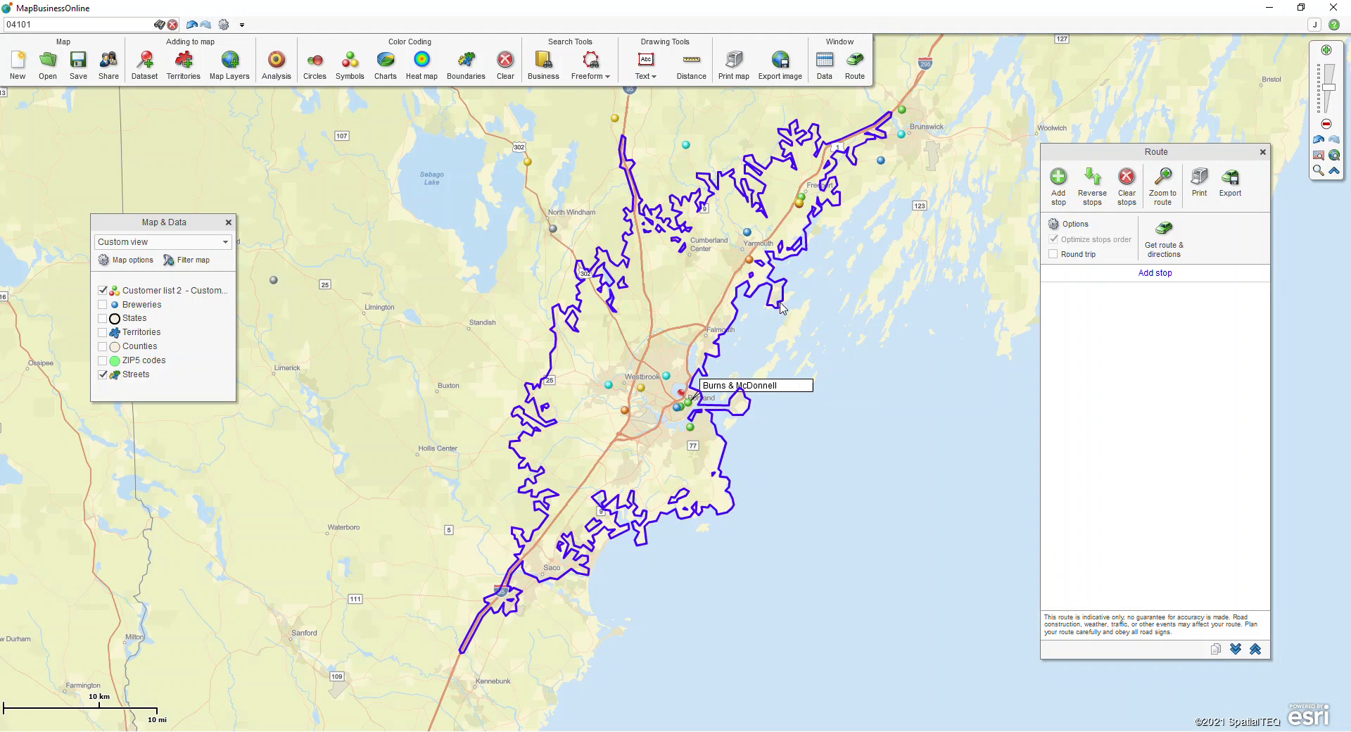
pyautogui.click(782, 307)
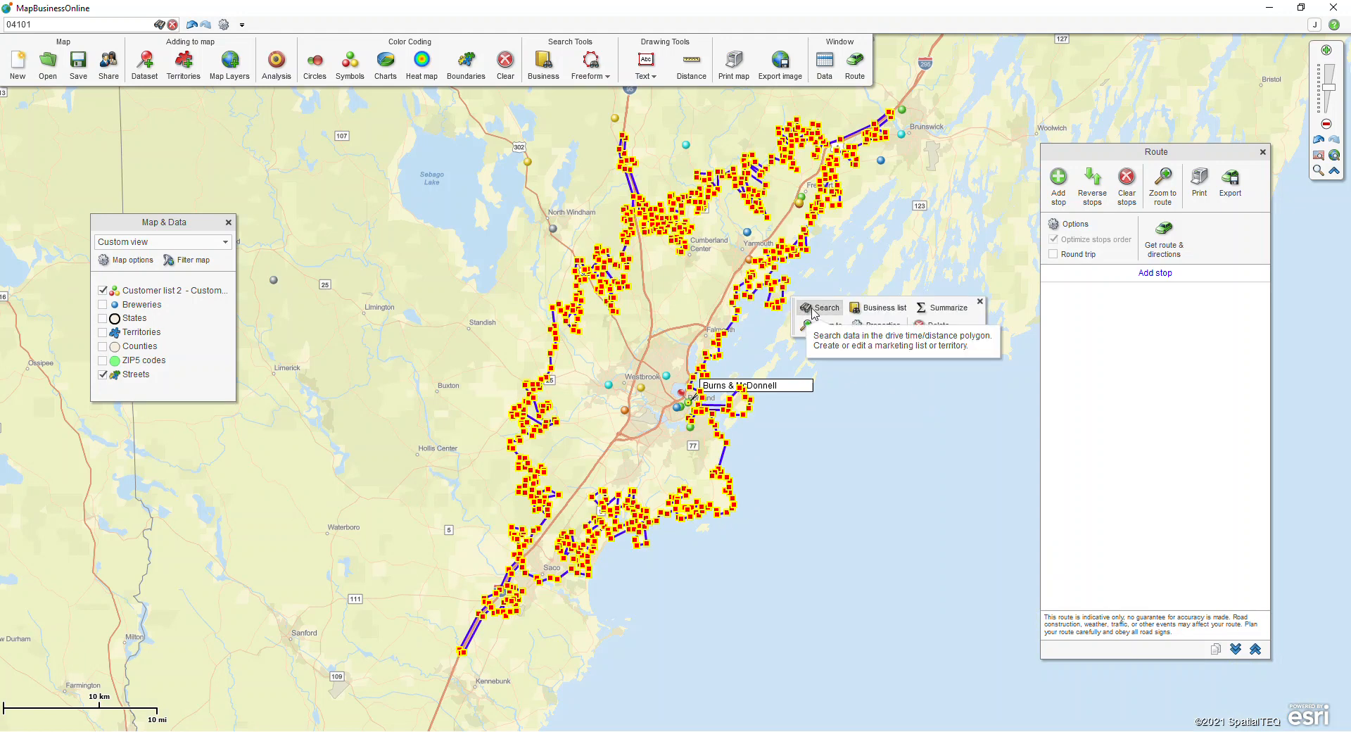
pyautogui.click(813, 310)
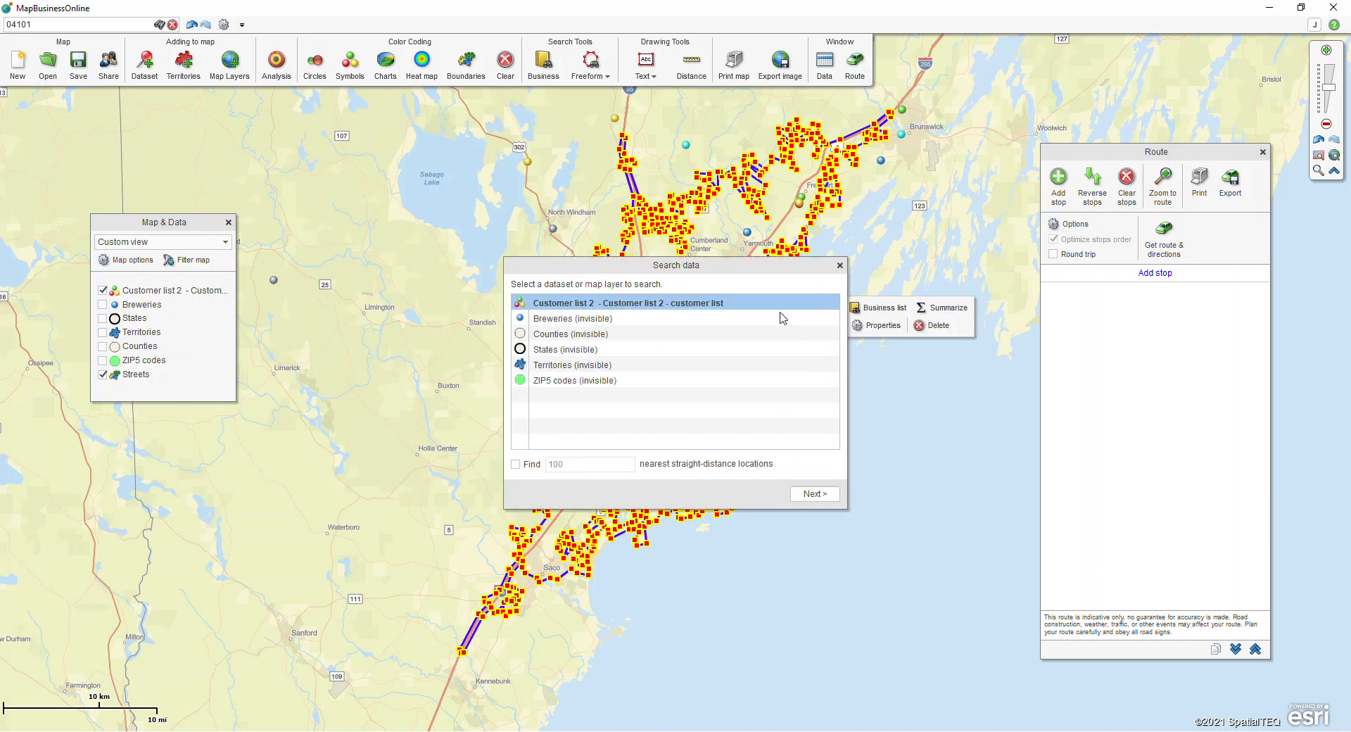
pyautogui.click(815, 494)
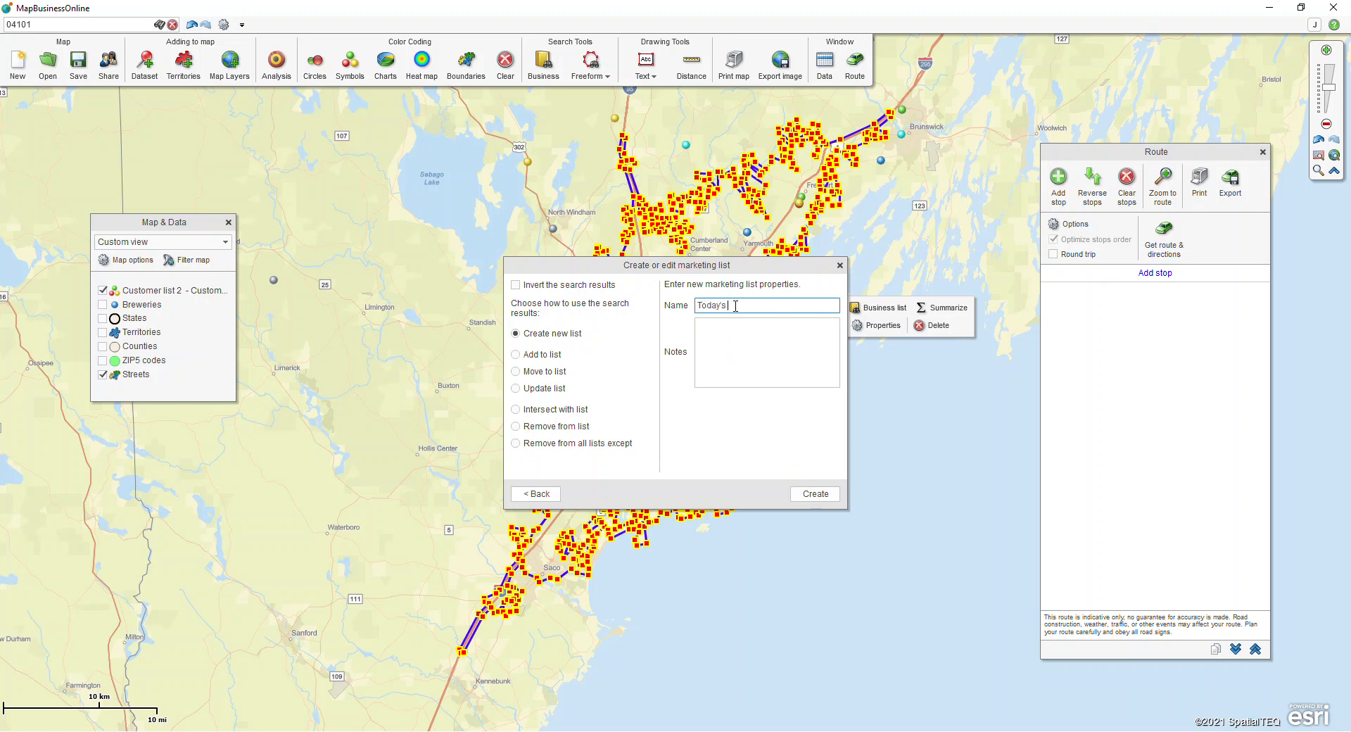
pyautogui.click(811, 493)
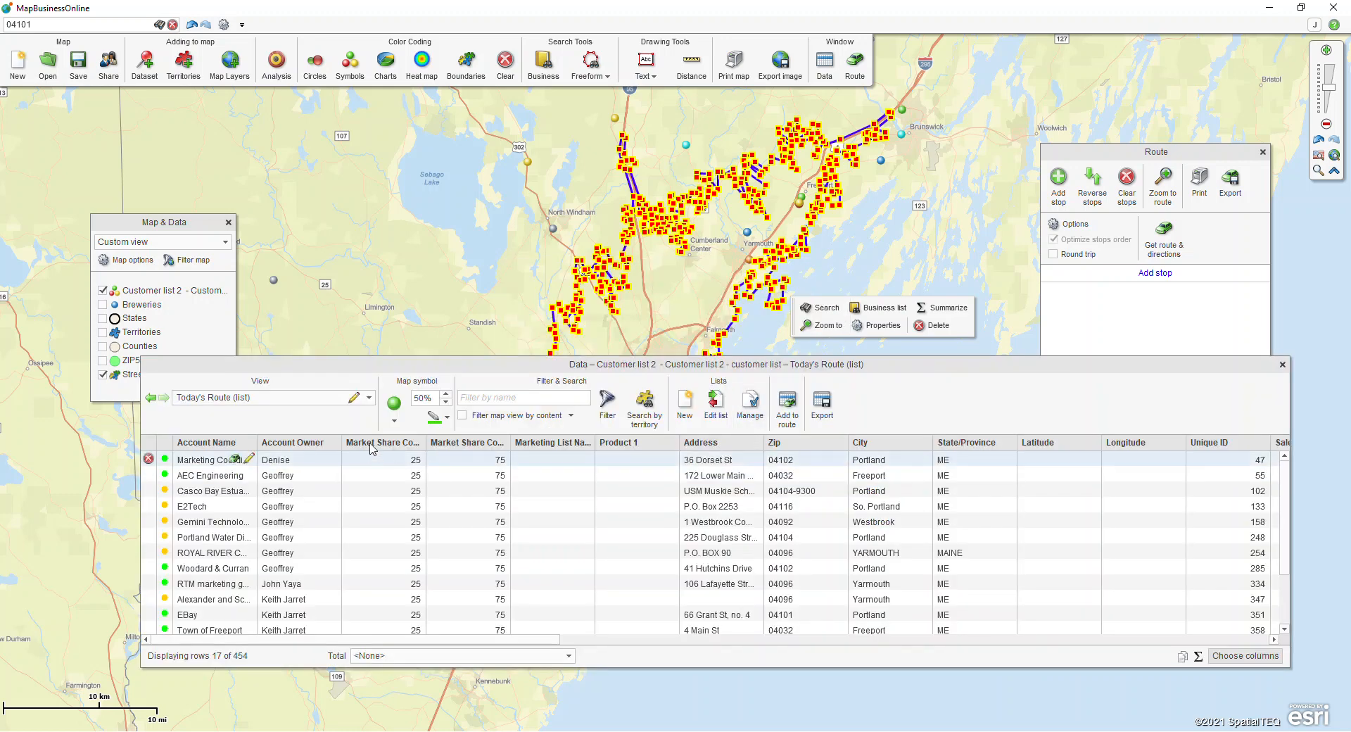
pyautogui.click(369, 398)
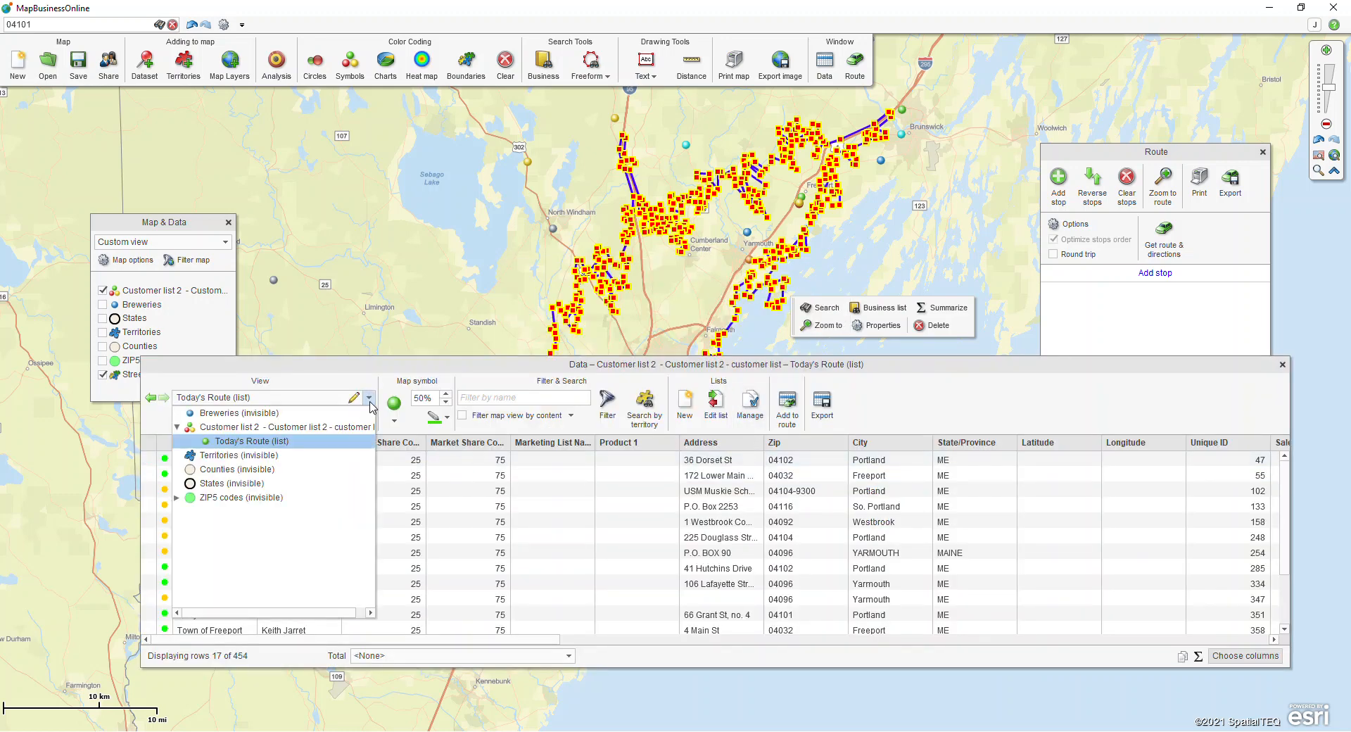
pyautogui.click(305, 431)
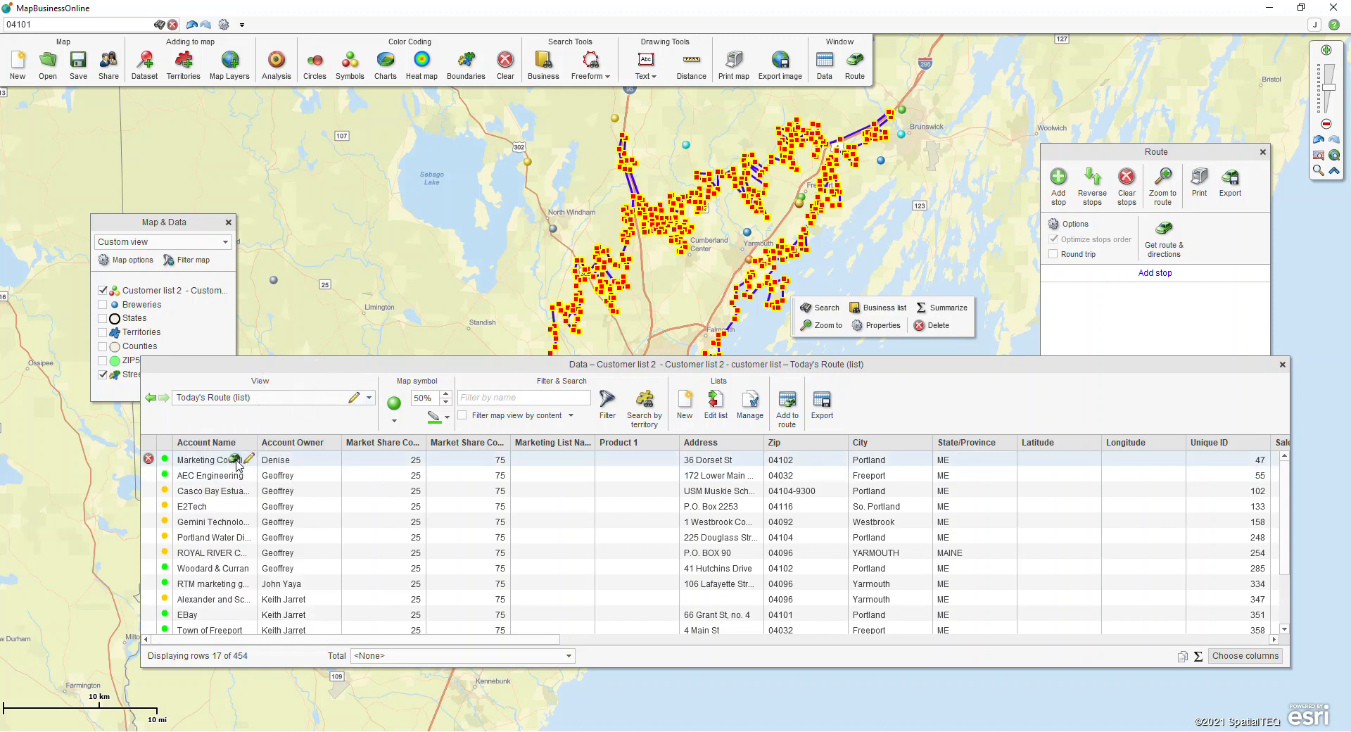
pyautogui.click(233, 461)
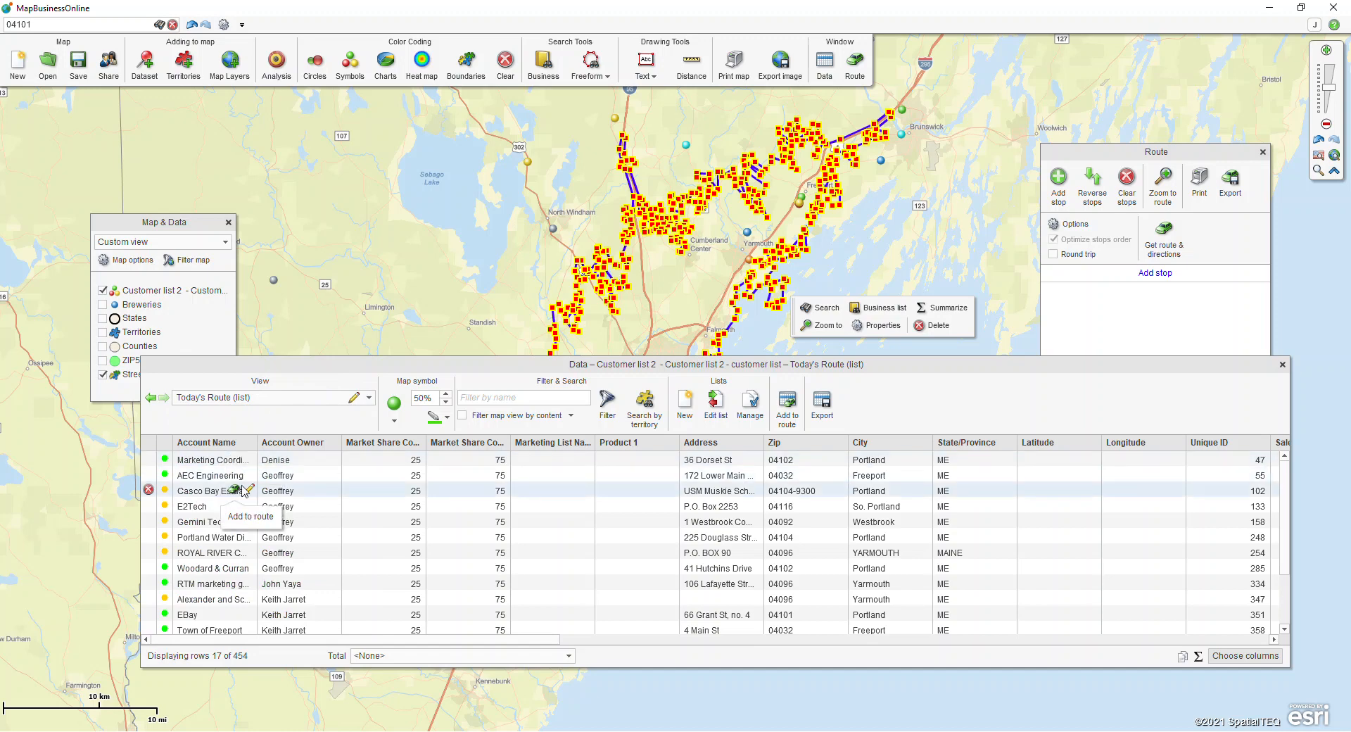
# Step: Add all rows of the Today's Route list to the route, accepting the inaccurate locations, and close the data table
pyautogui.click(783, 424)
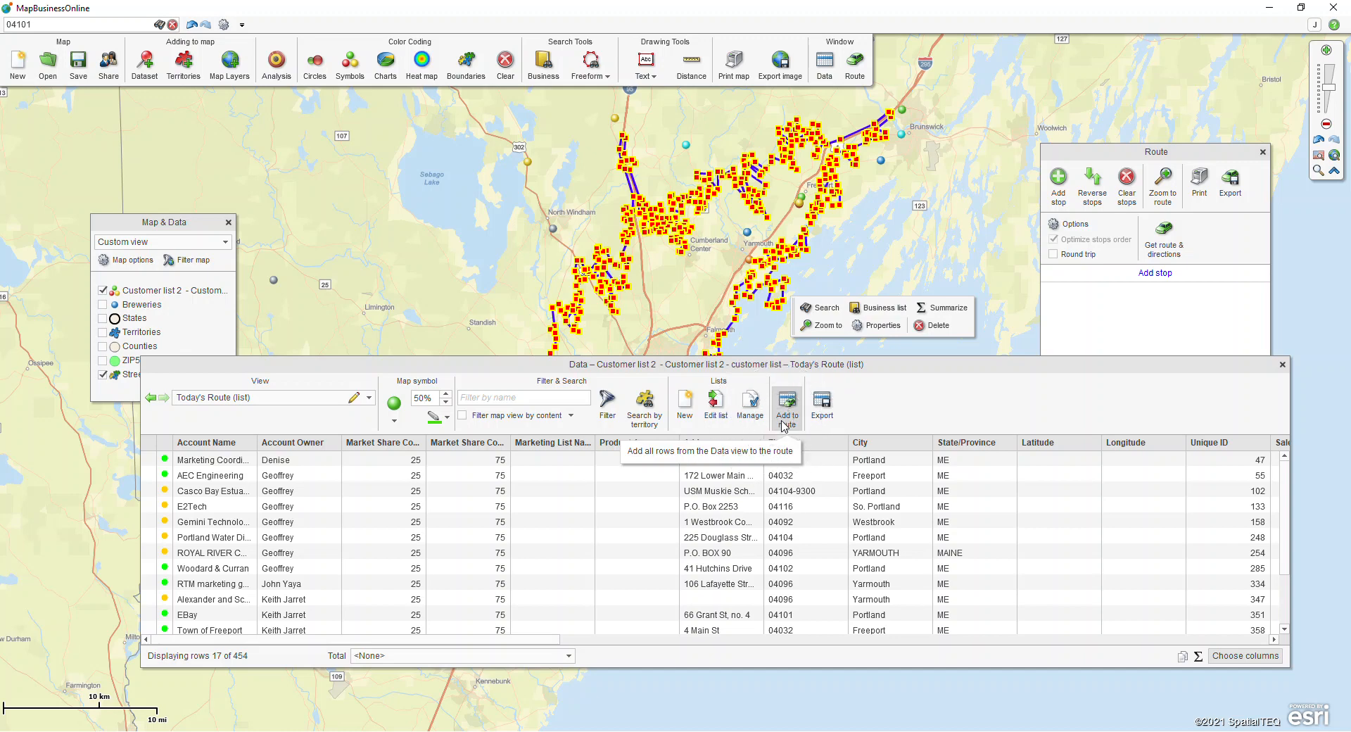
pyautogui.click(216, 665)
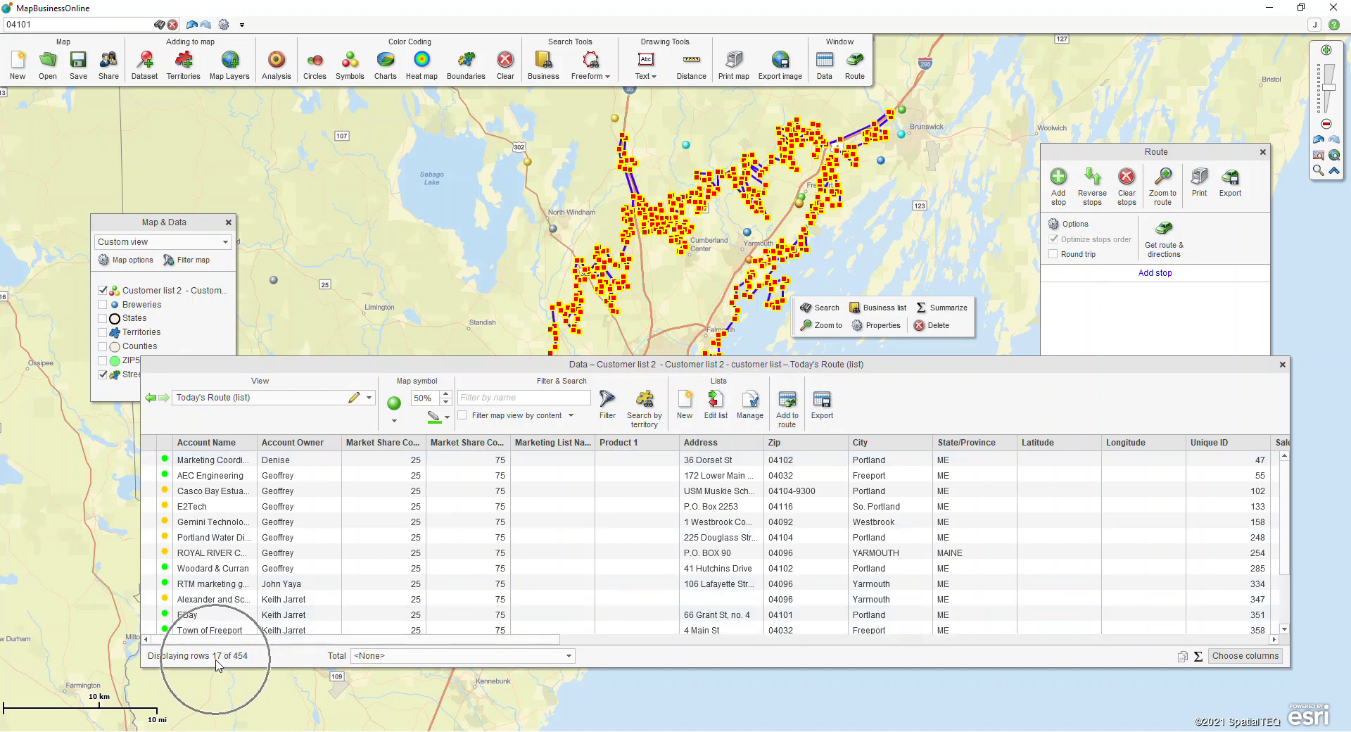
pyautogui.click(786, 414)
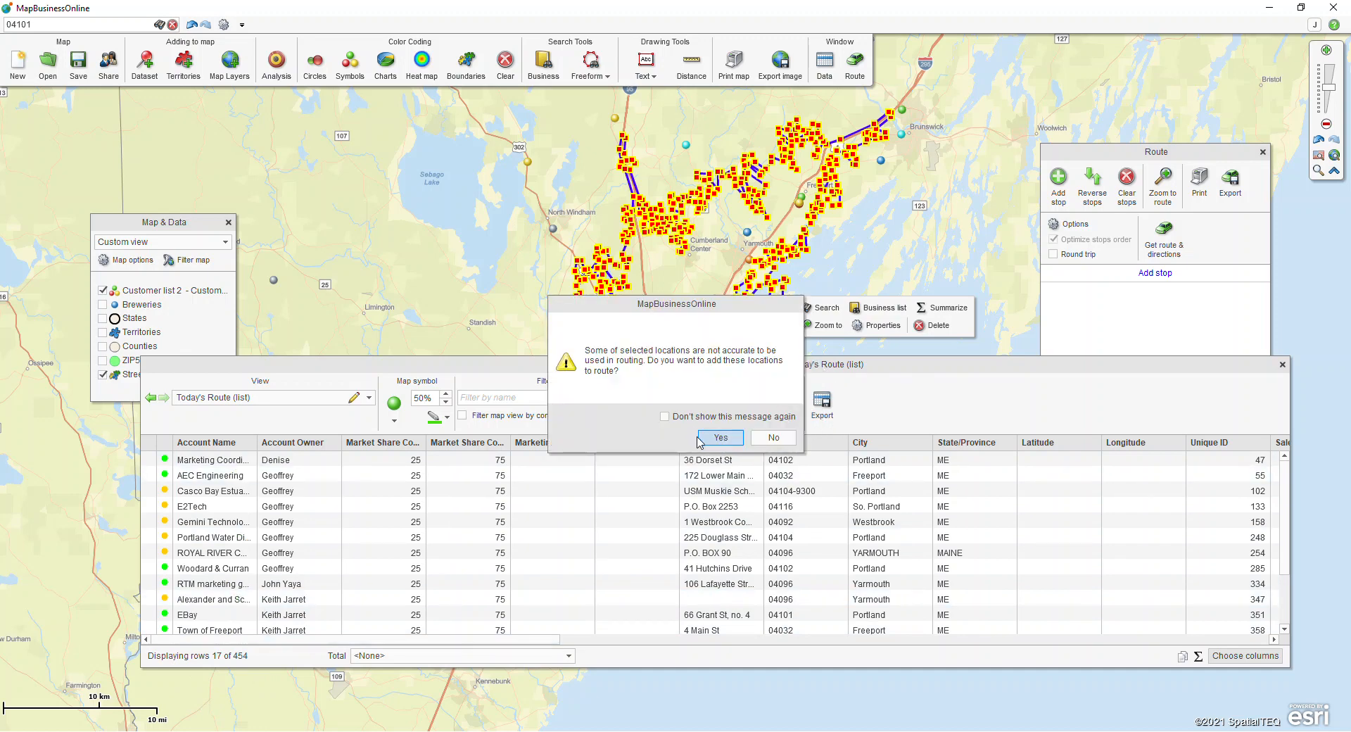
pyautogui.click(701, 439)
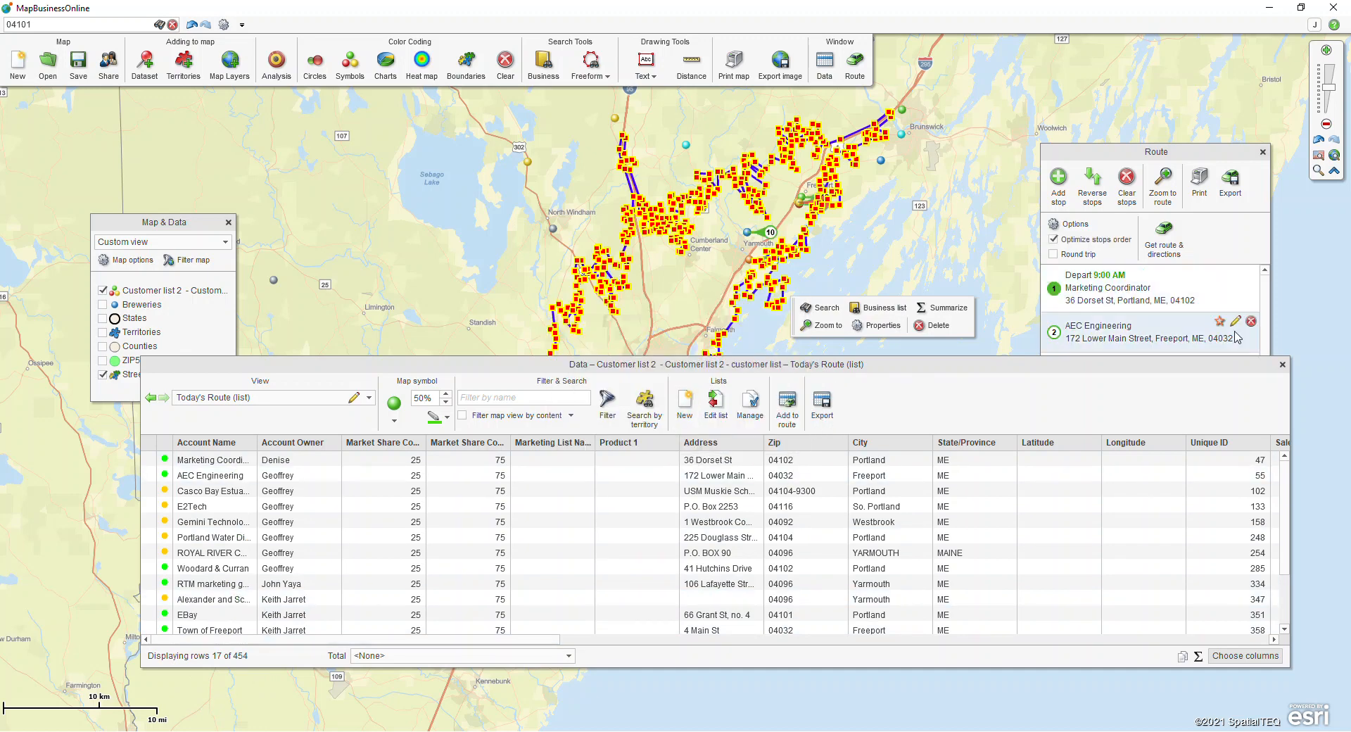
pyautogui.click(1282, 364)
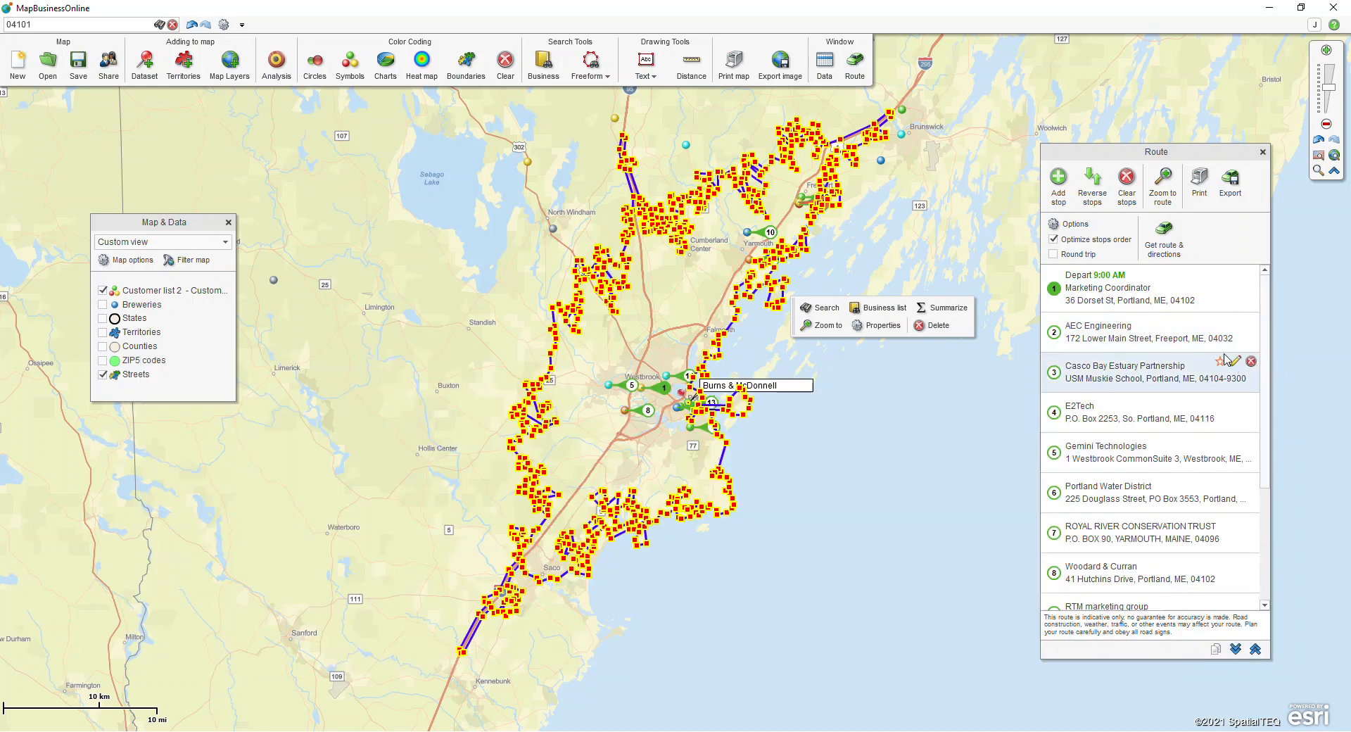
# Step: Calculate the route and driving directions through all stops from the Today's Route list
pyautogui.press('ctrl')
pyautogui.press('ctrl')
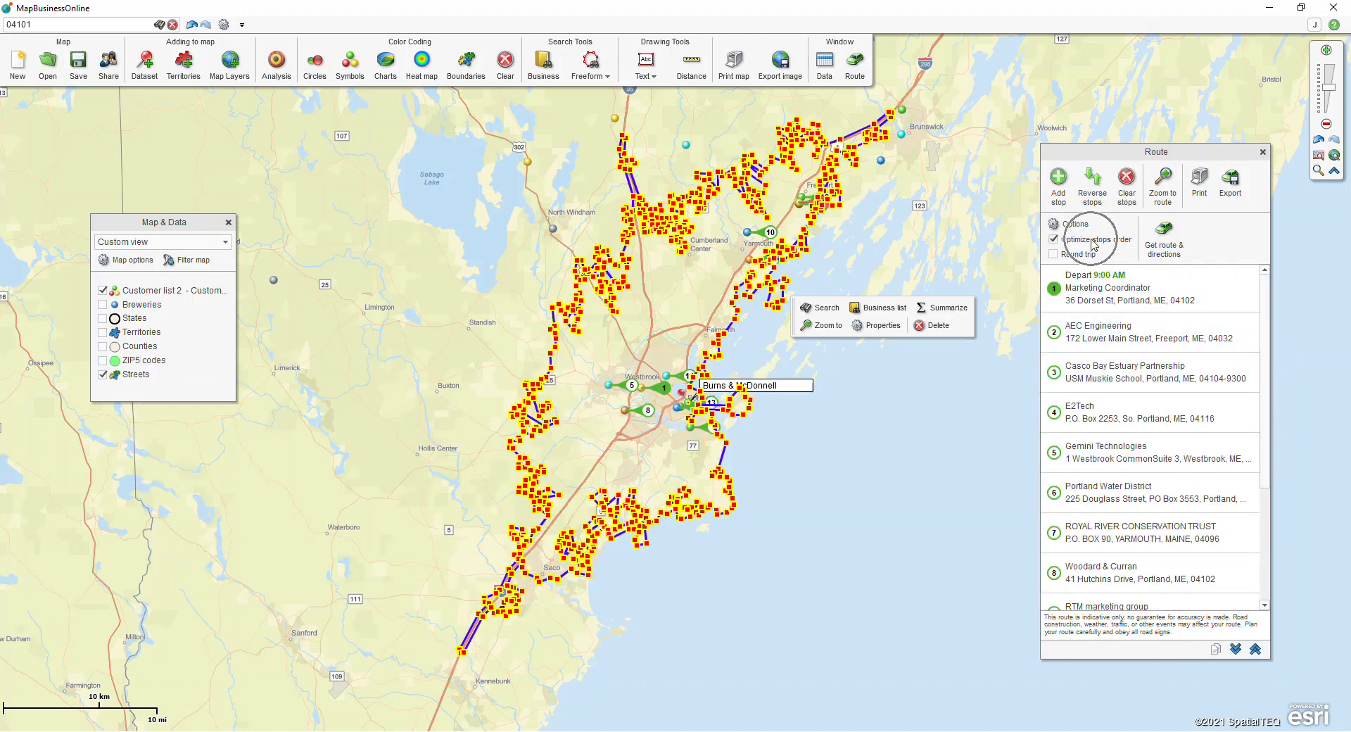
pyautogui.click(1162, 240)
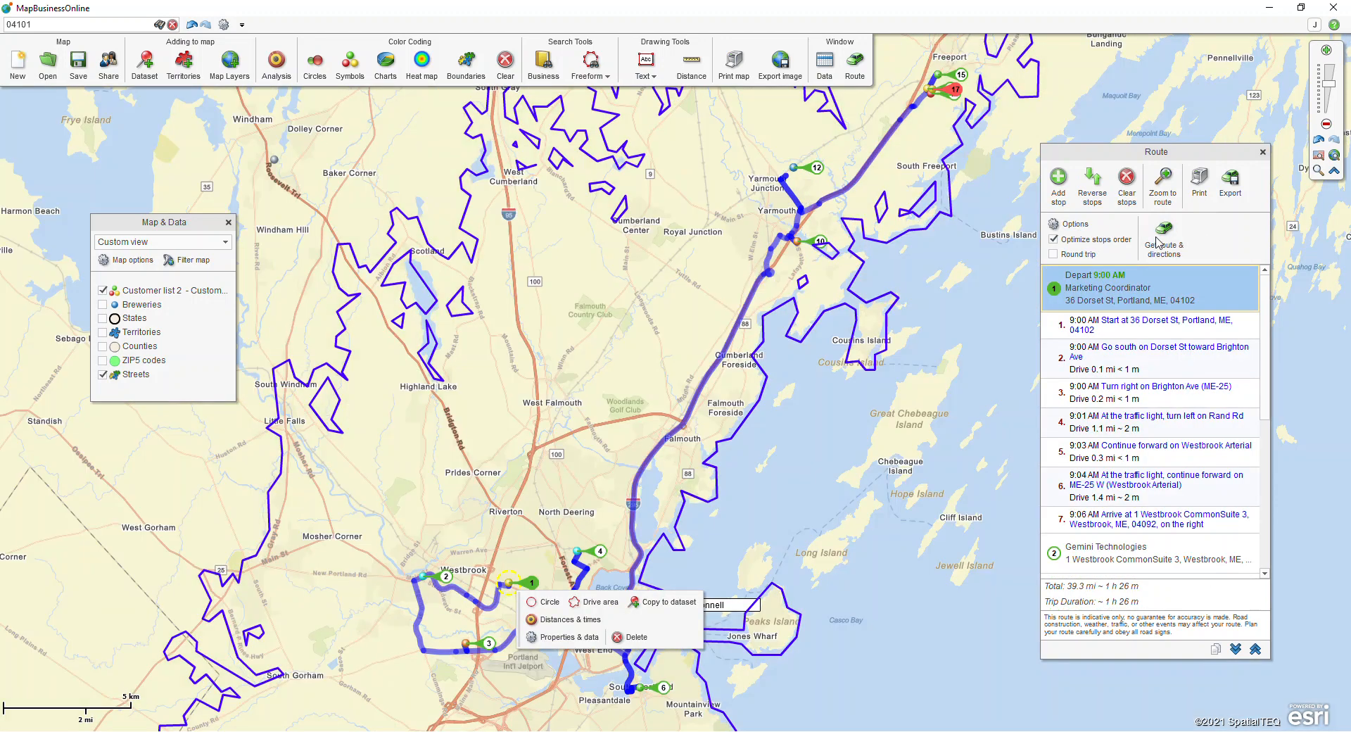
# Step: Make the route a round trip and recalculate the route and driving directions
pyautogui.click(813, 458)
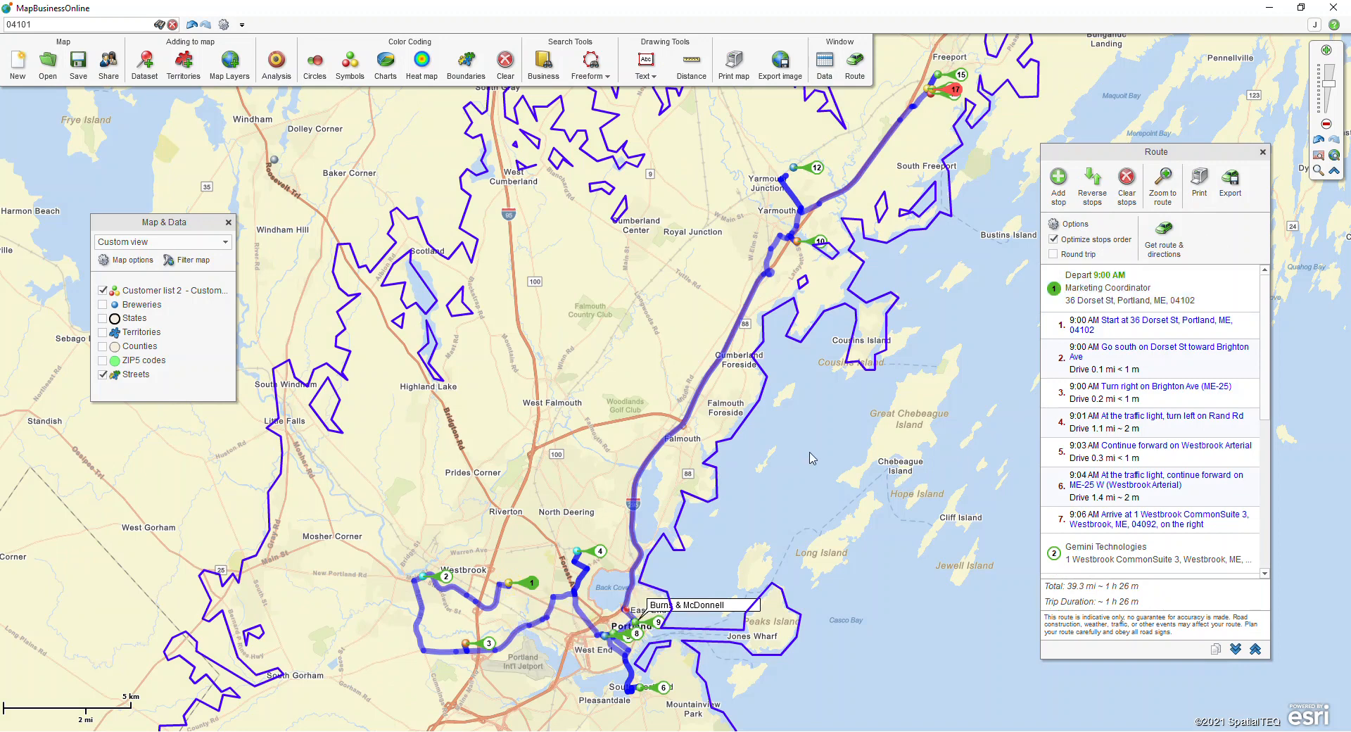
pyautogui.click(1054, 255)
pyautogui.click(1160, 253)
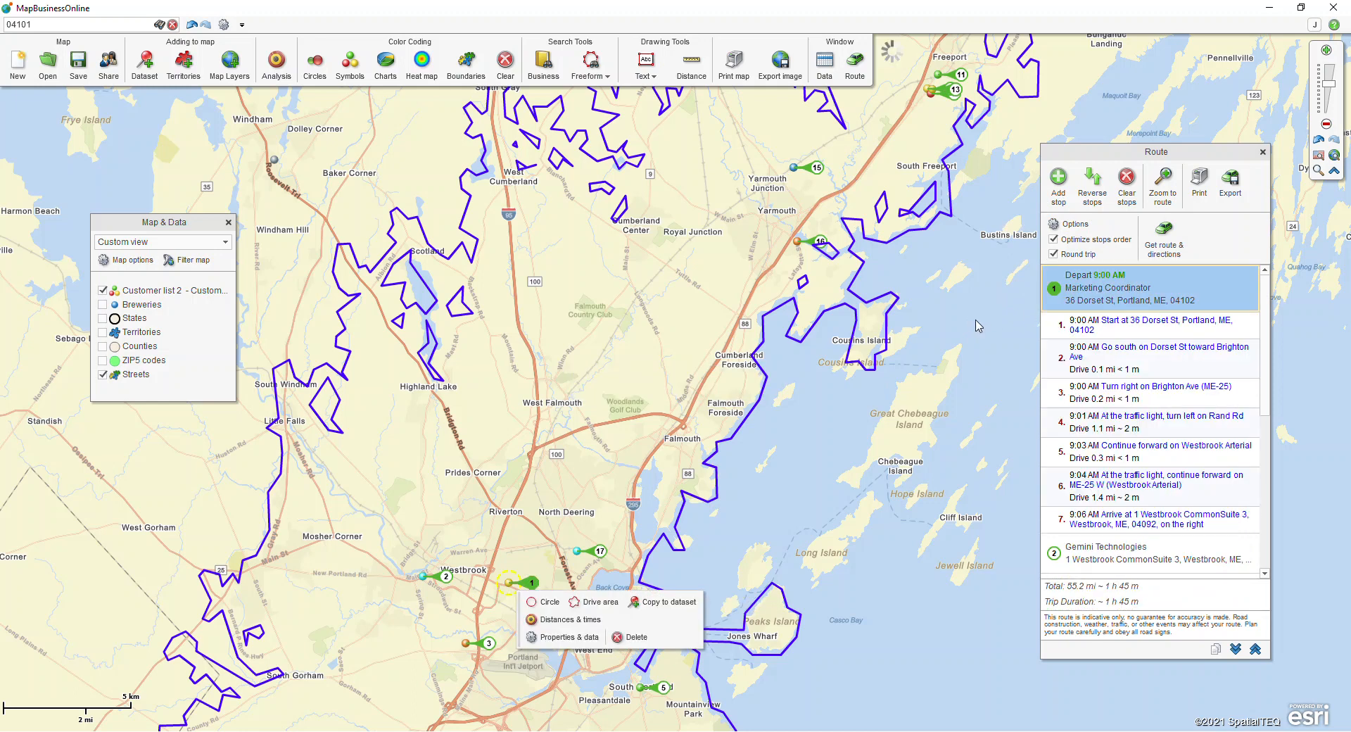
# Step: Change the line color of the 25-minute drive time area to red in its properties
pyautogui.click(894, 312)
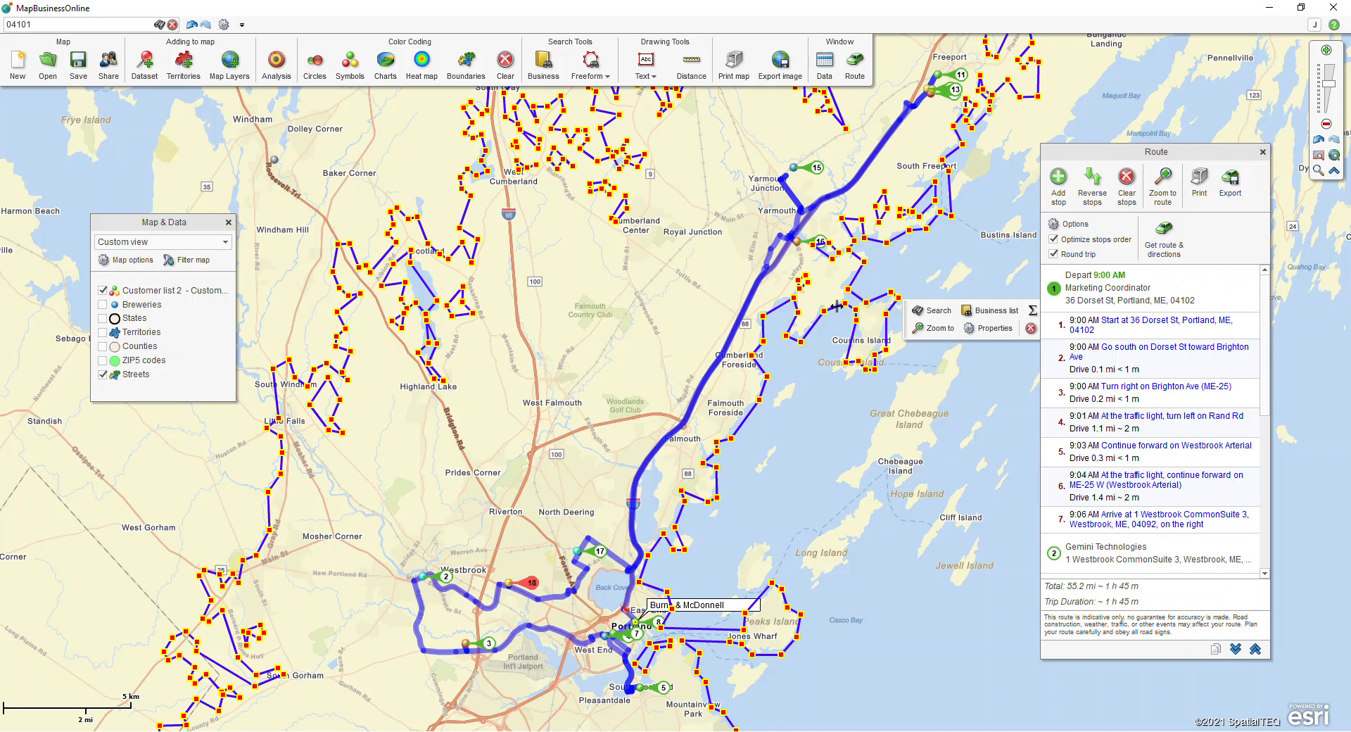
pyautogui.click(992, 328)
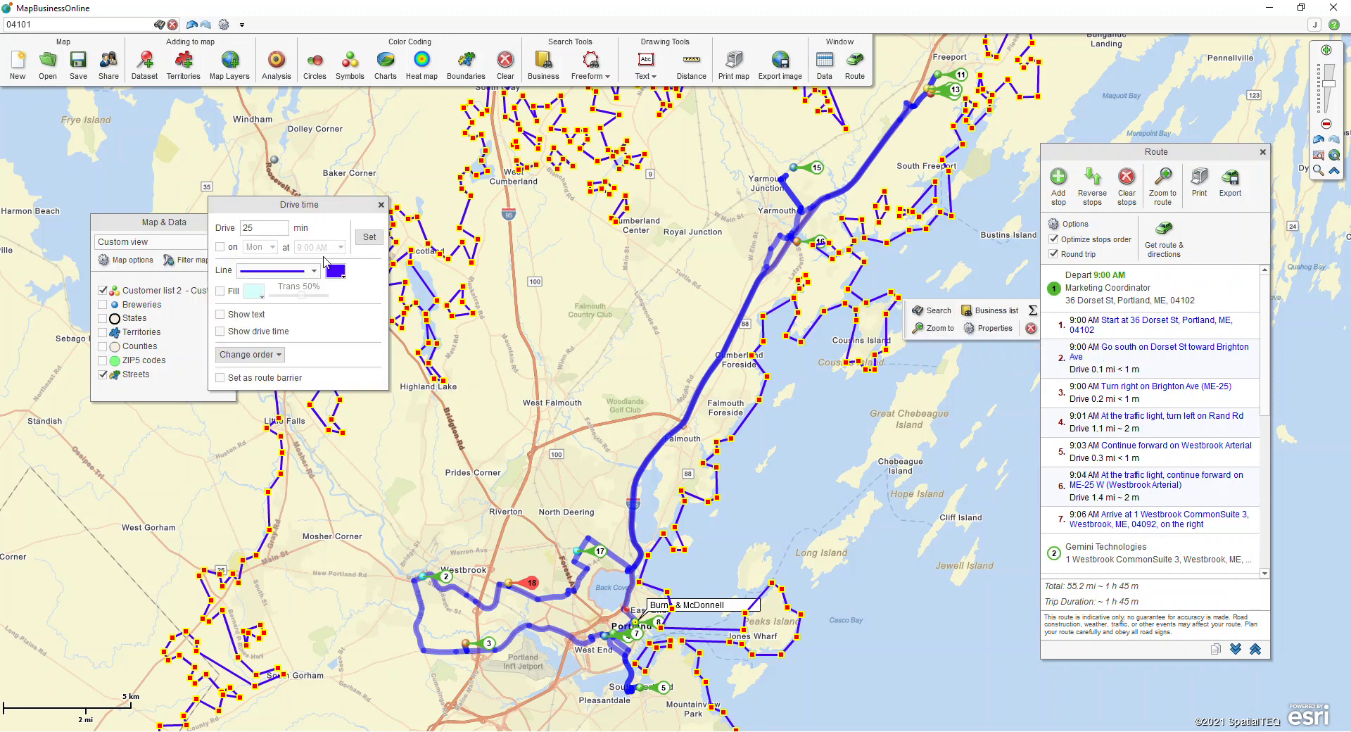
pyautogui.click(335, 274)
pyautogui.click(335, 357)
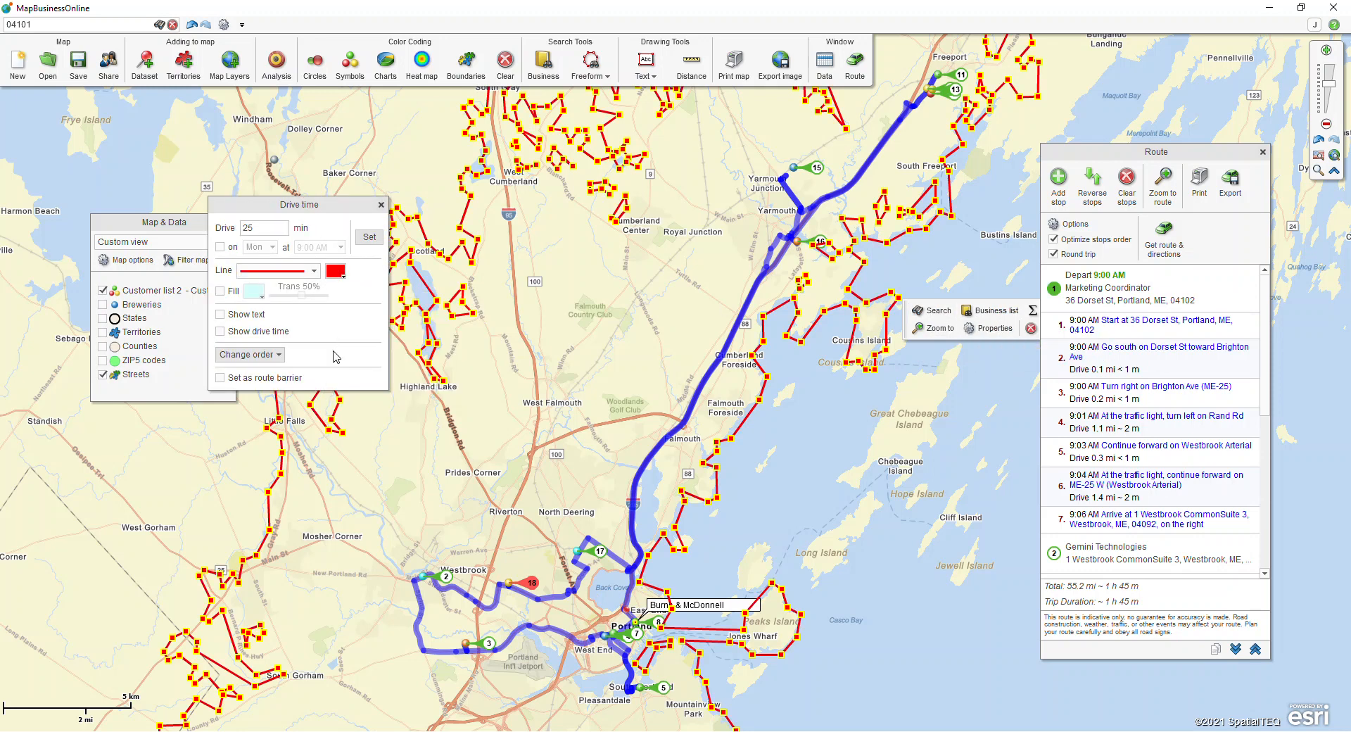
pyautogui.click(380, 205)
pyautogui.click(898, 582)
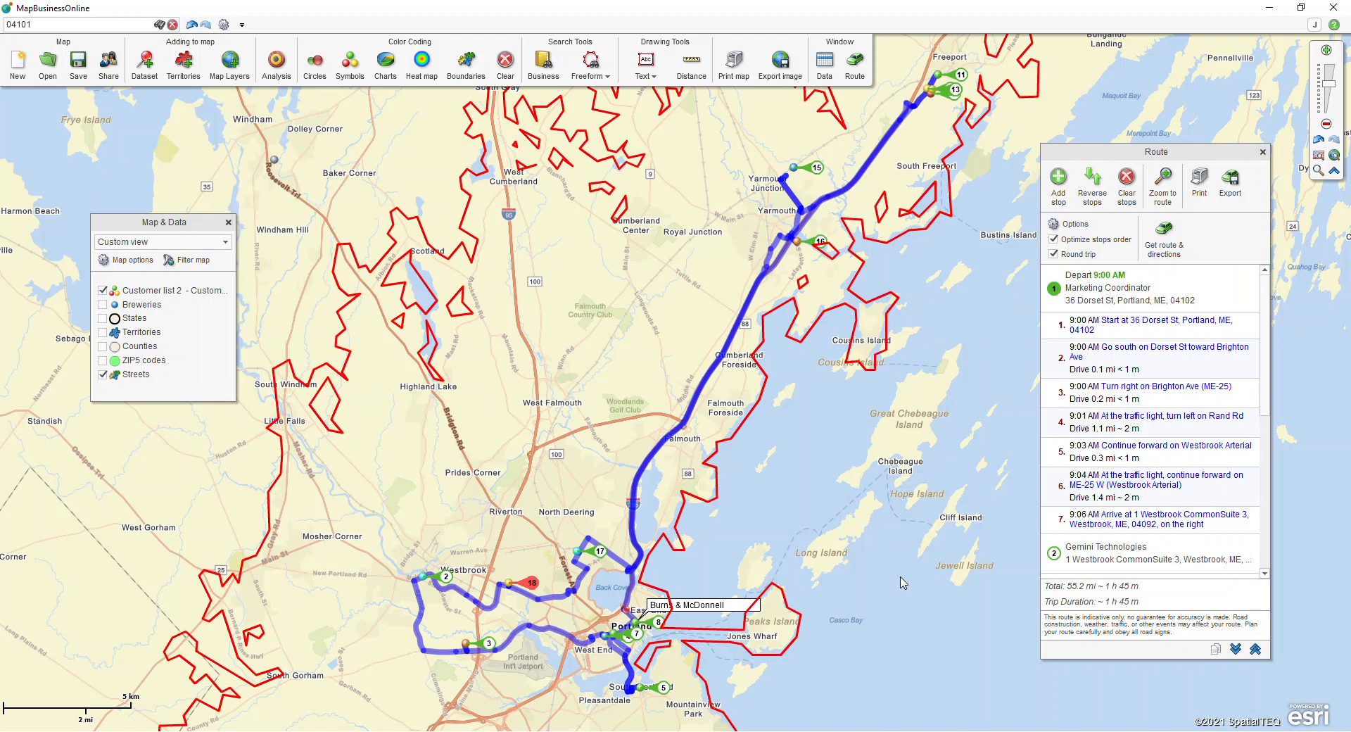
# Step: Set the departure time of the route's first stop, Marketing Coordinator, to 5:00 AM and save the stop
pyautogui.scroll(-1, 773, 435)
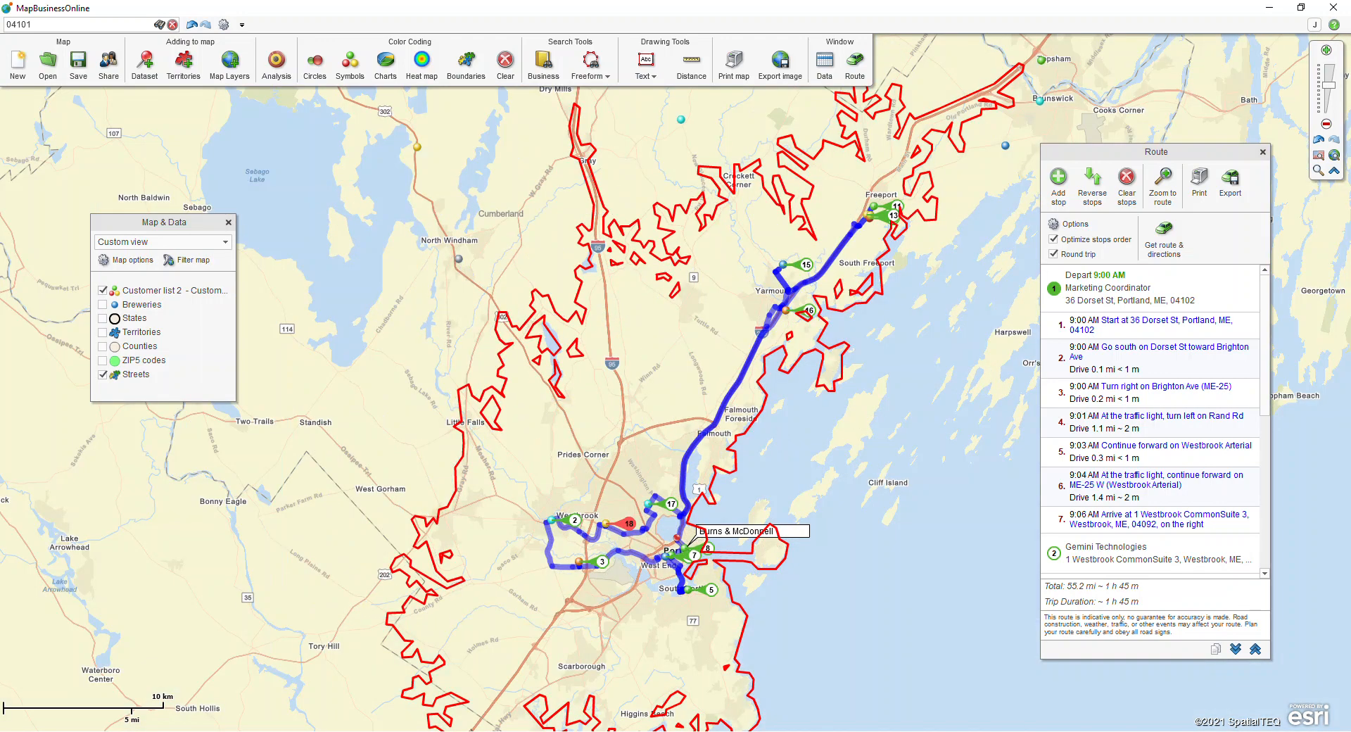
pyautogui.moveTo(776, 439); pyautogui.dragTo(591, 380)
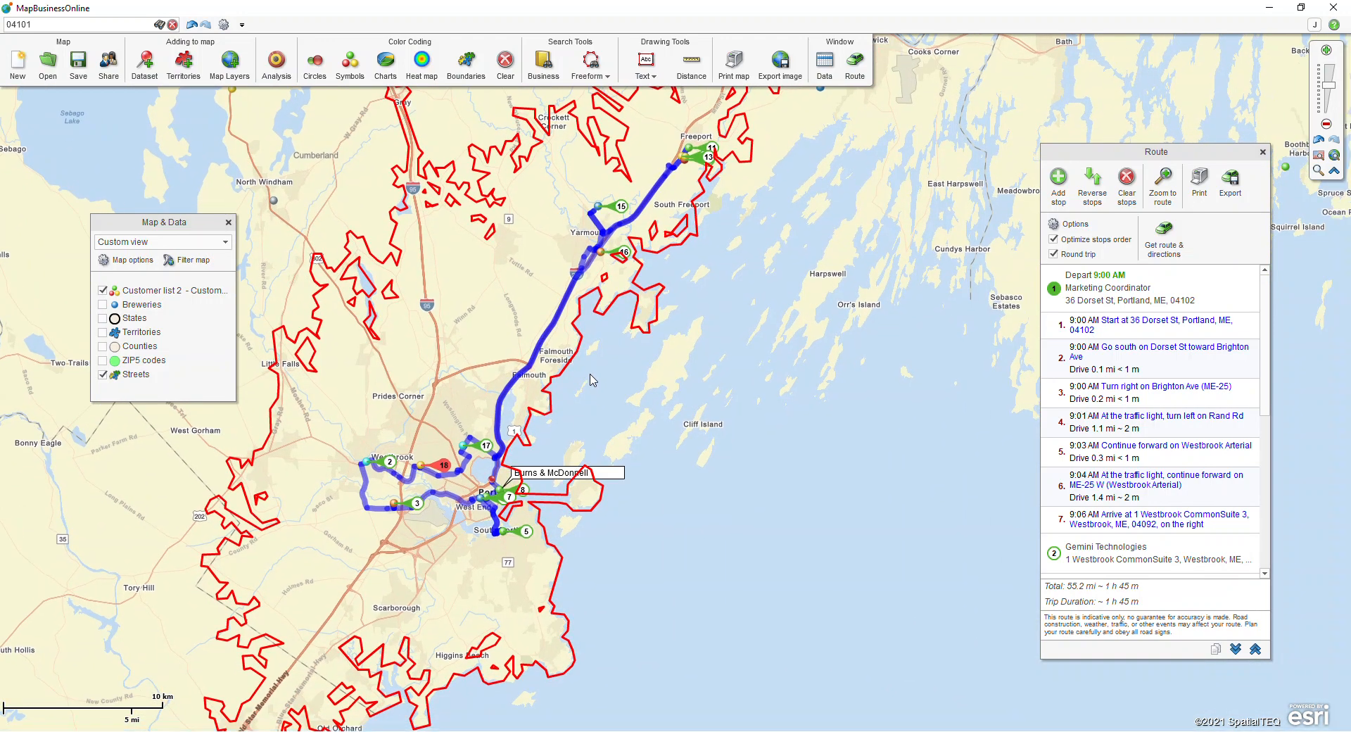
pyautogui.moveTo(1267, 331); pyautogui.dragTo(1268, 279)
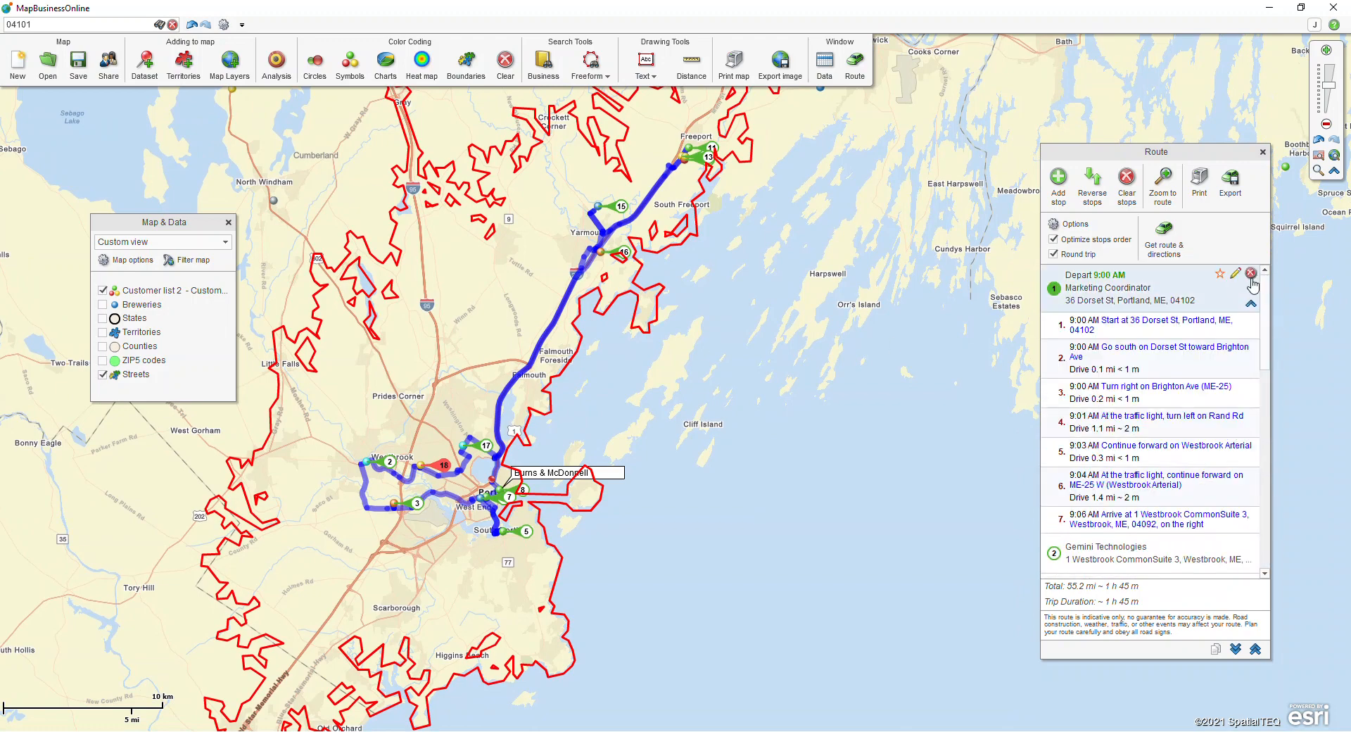
pyautogui.moveTo(1186, 152); pyautogui.dragTo(1081, 86)
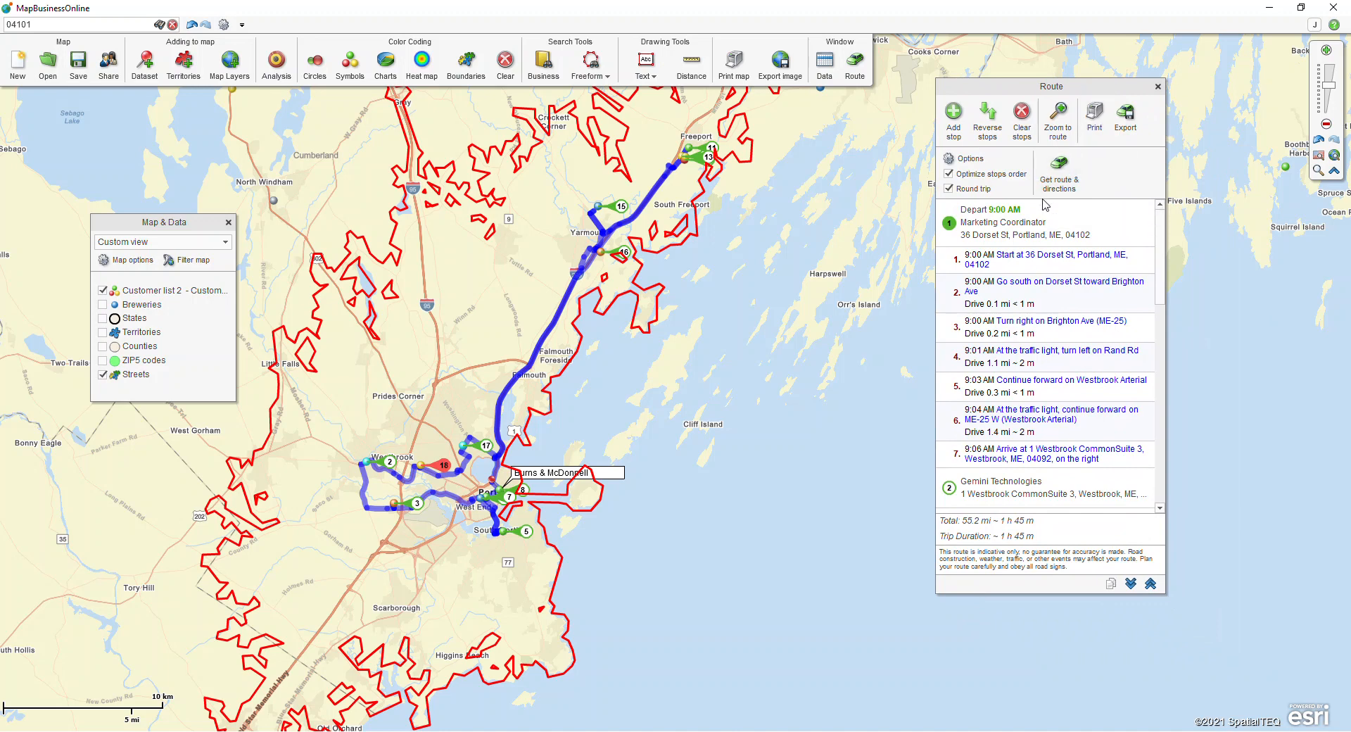
pyautogui.moveTo(1044, 221)
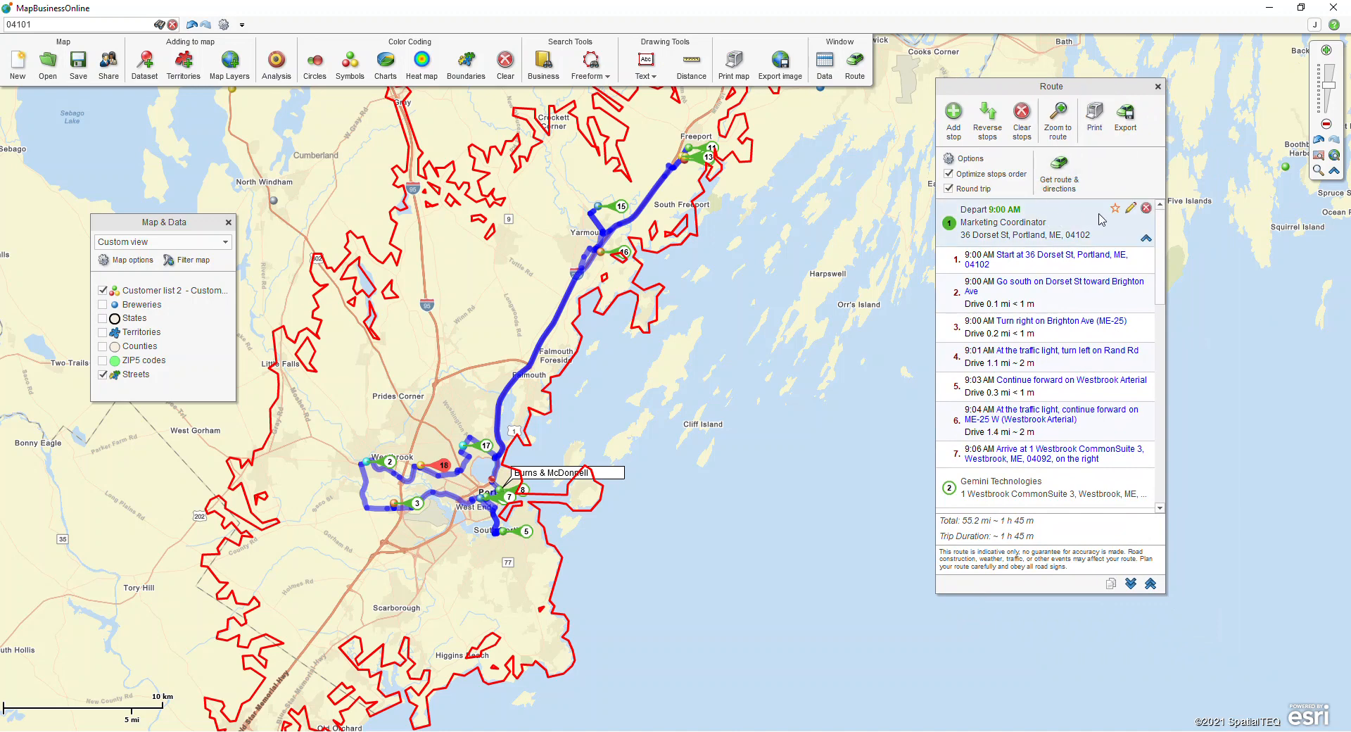
pyautogui.click(1131, 209)
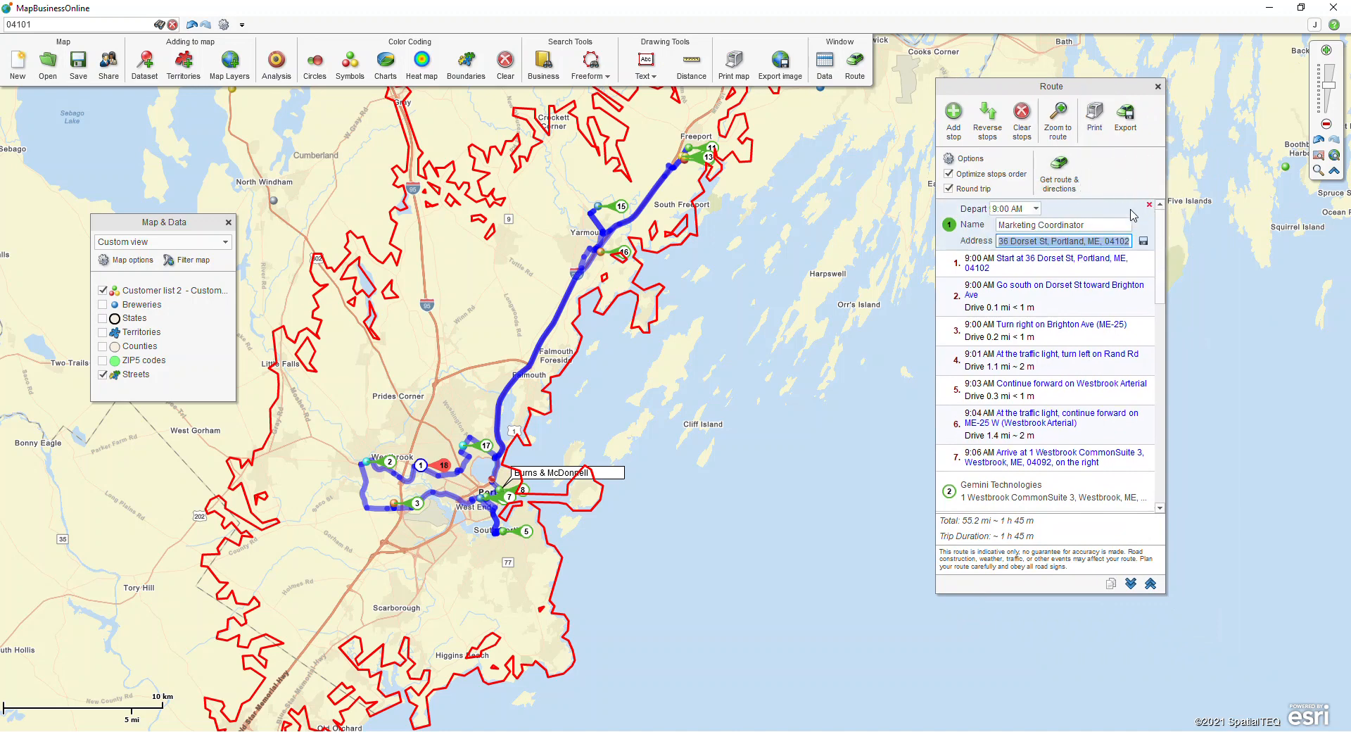
pyautogui.click(1036, 209)
pyautogui.scroll(3, 1024, 232)
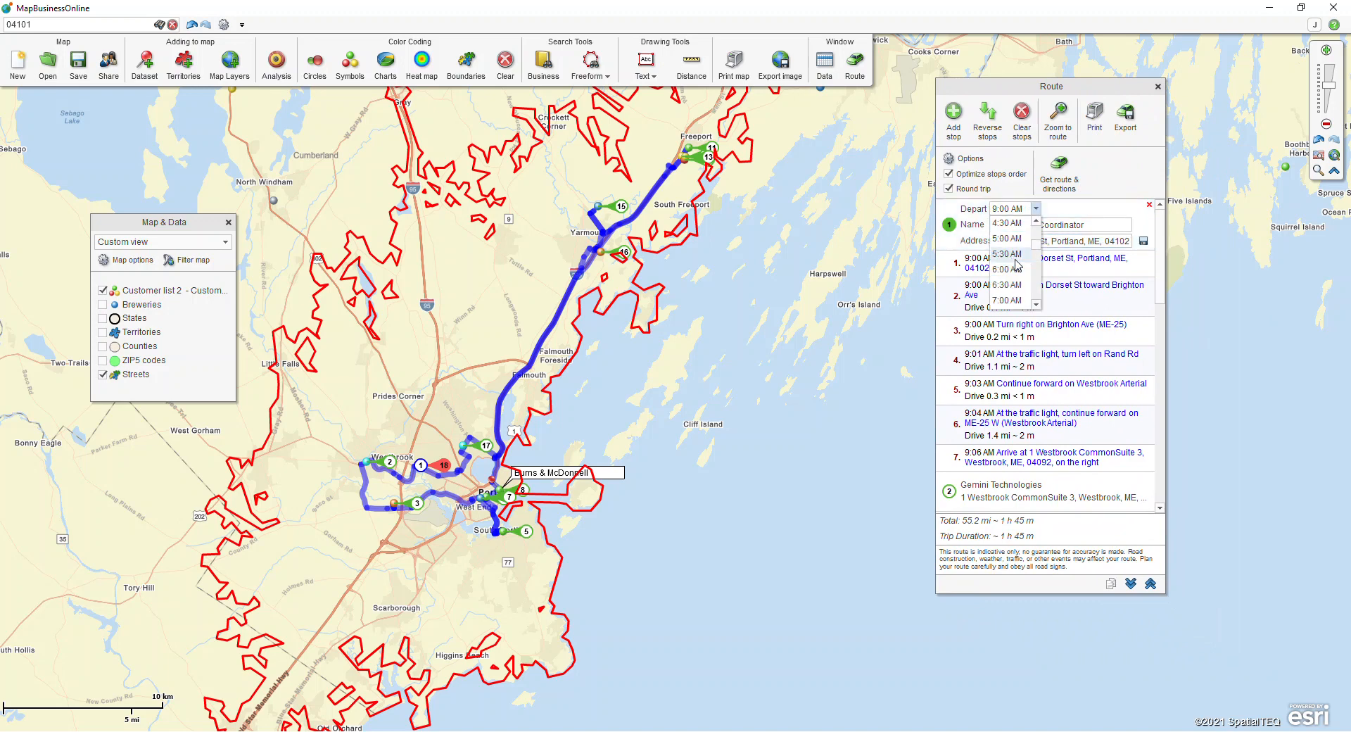
pyautogui.click(1023, 238)
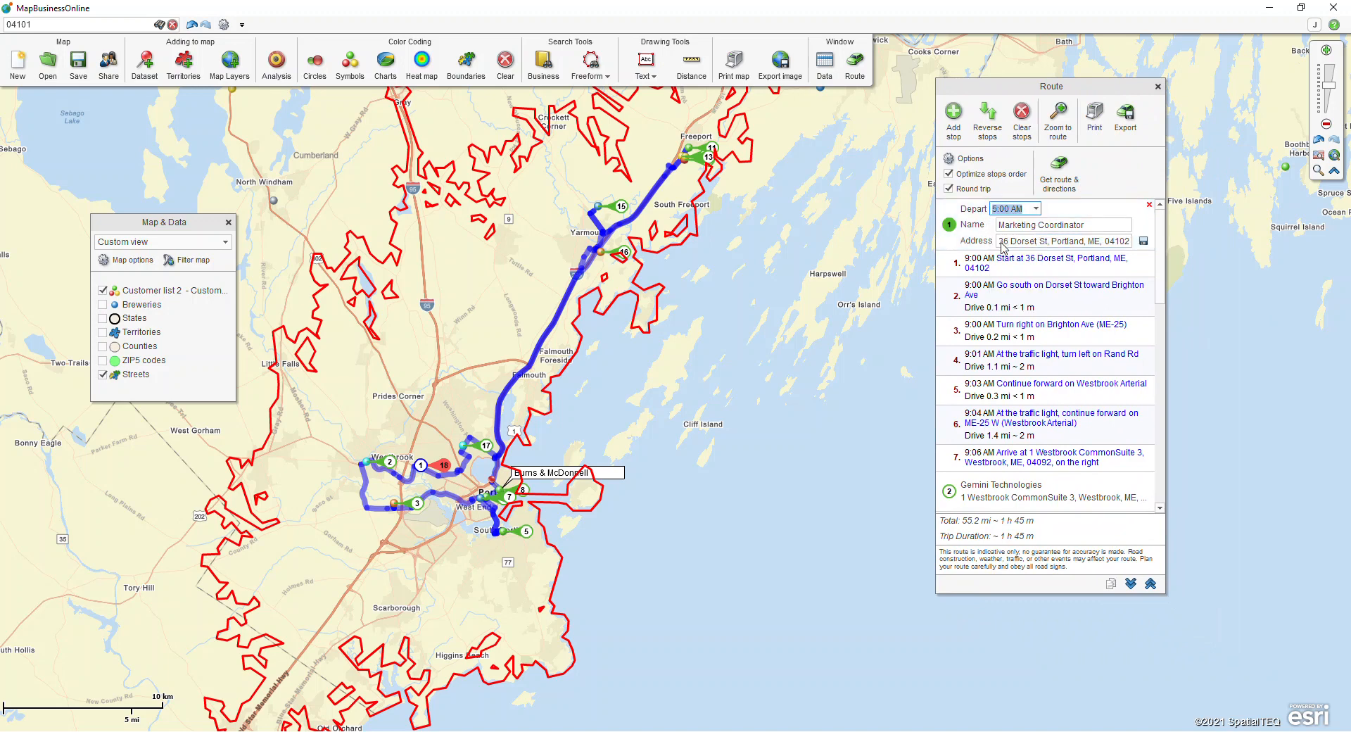
pyautogui.click(1143, 242)
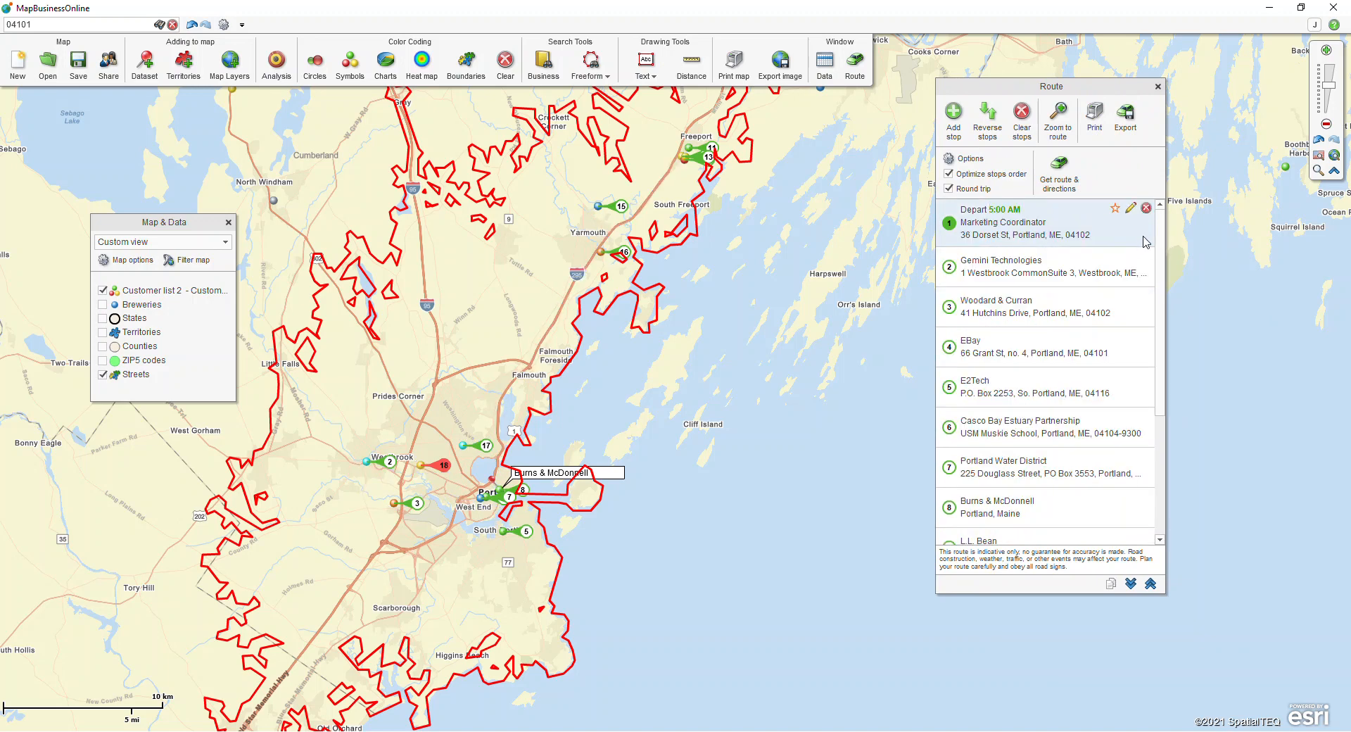
# Step: Set the Gemini Technologies stop to arrive at 6:00 AM and stay for 30 m, and save the stop
pyautogui.scroll(-1, 1065, 241)
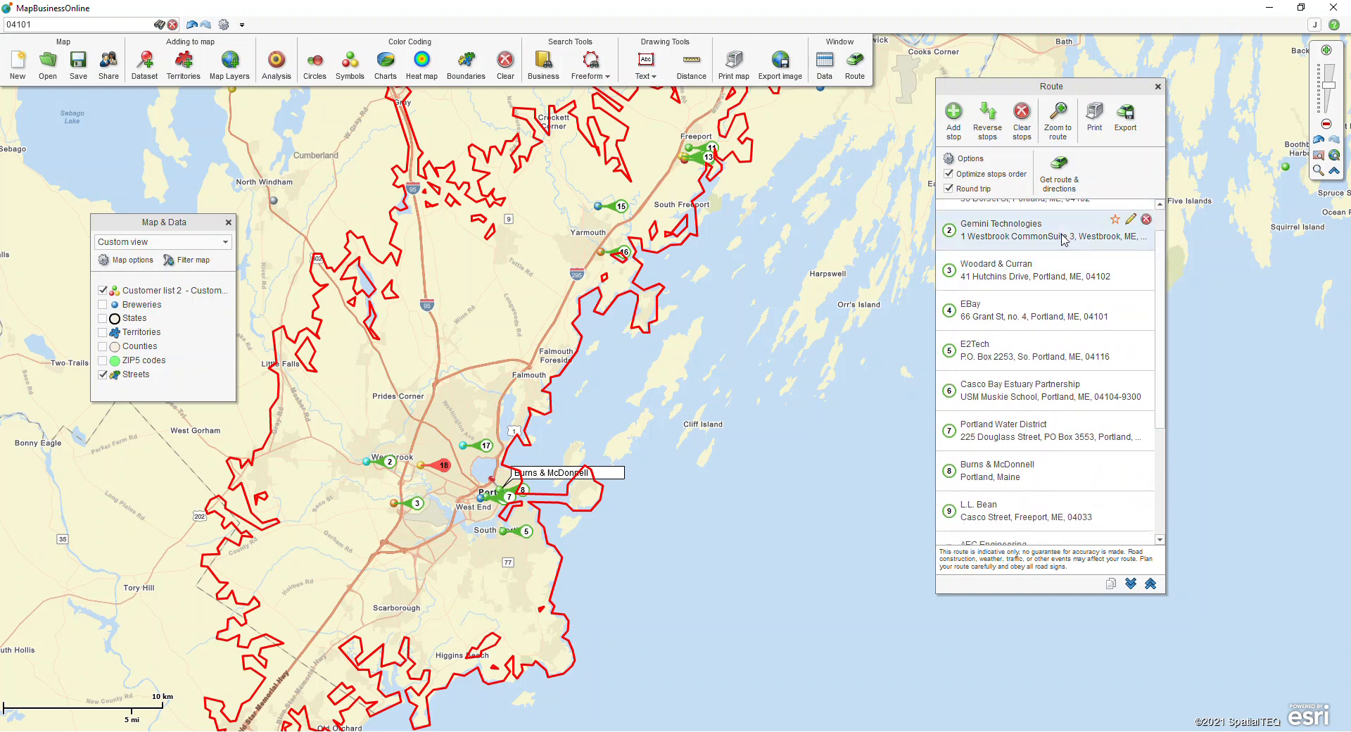
pyautogui.click(1131, 220)
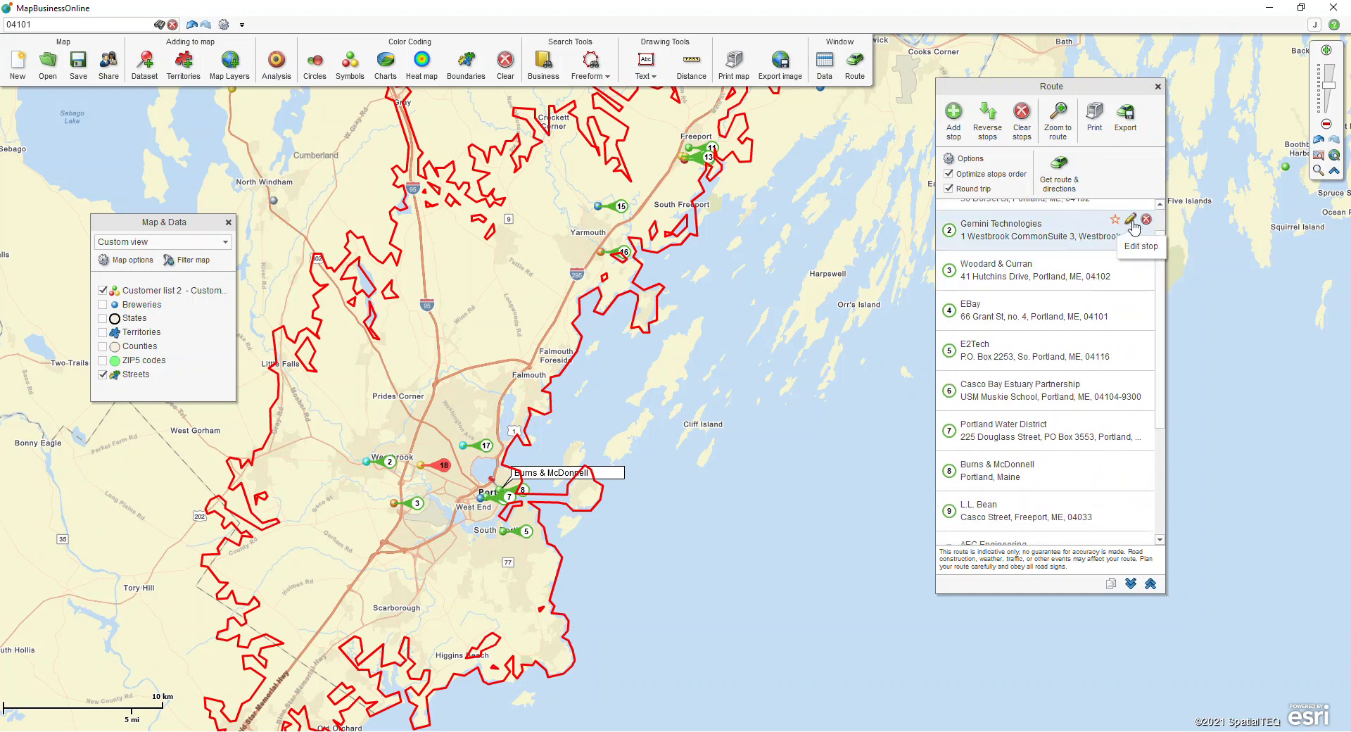
pyautogui.click(969, 222)
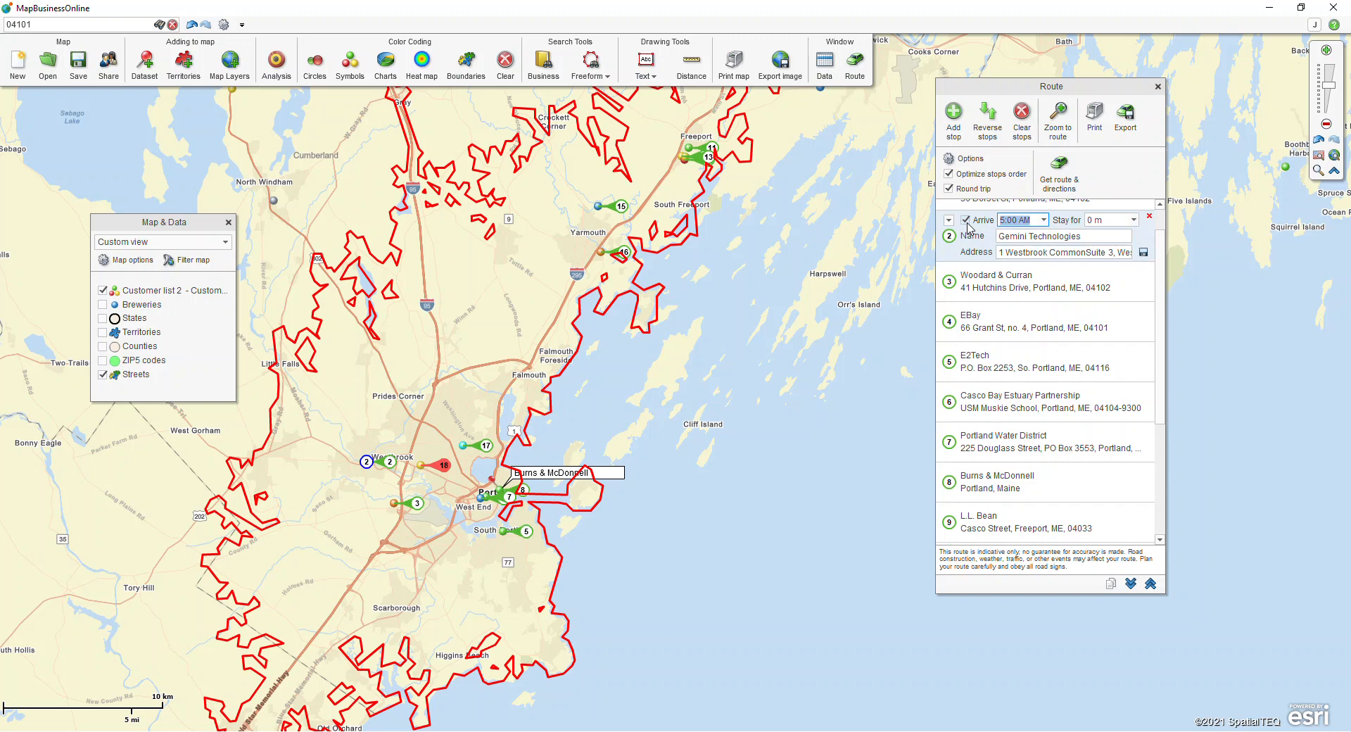
pyautogui.click(1044, 220)
pyautogui.click(1021, 252)
pyautogui.click(1135, 220)
pyautogui.click(1096, 312)
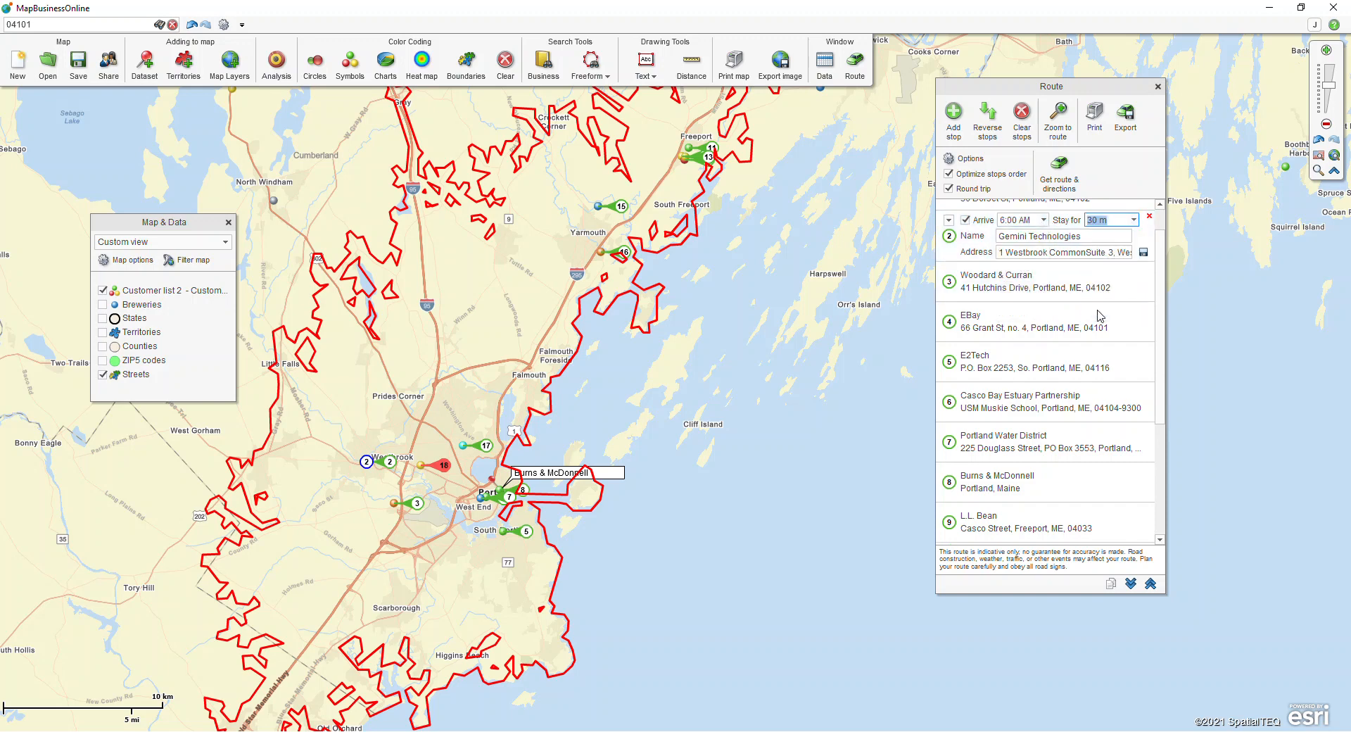
pyautogui.click(1144, 252)
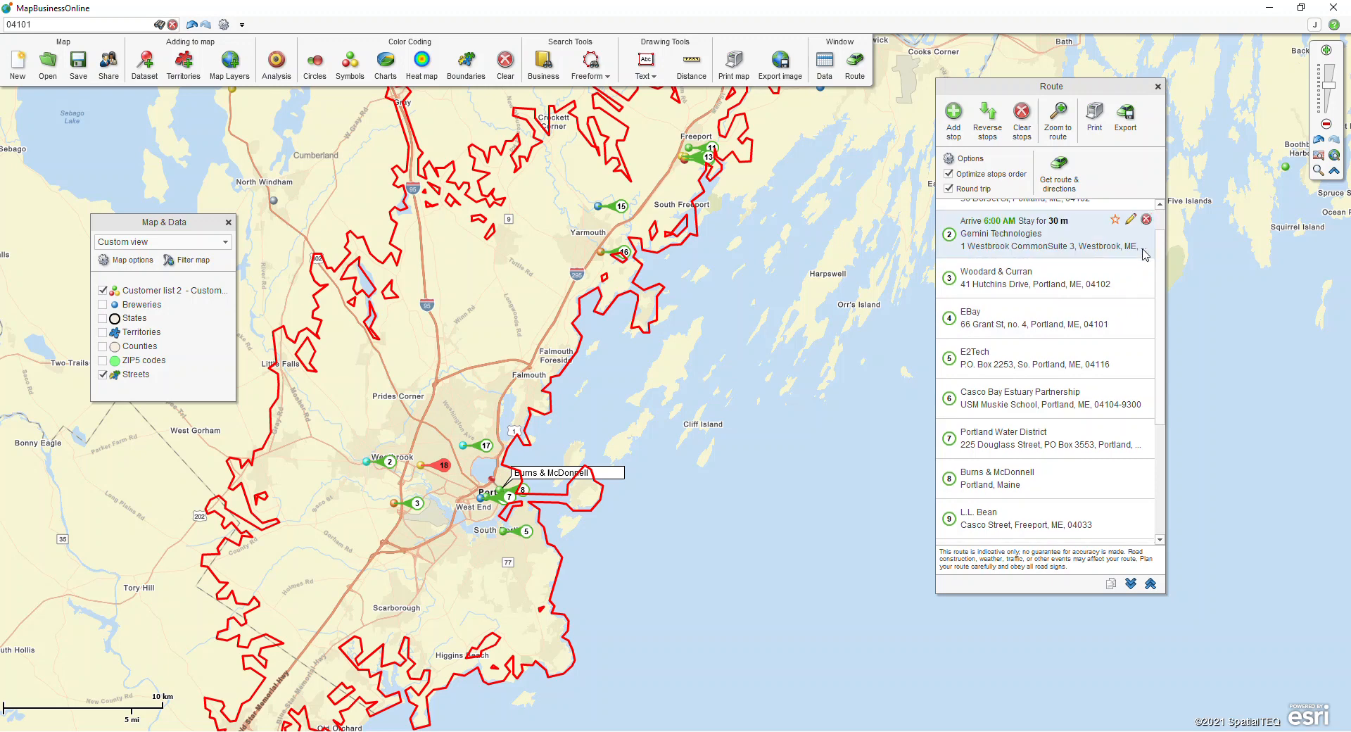
# Step: Recalculate the route and driving directions with the scheduled departure and arrival times, and go through the directions list
pyautogui.click(1051, 186)
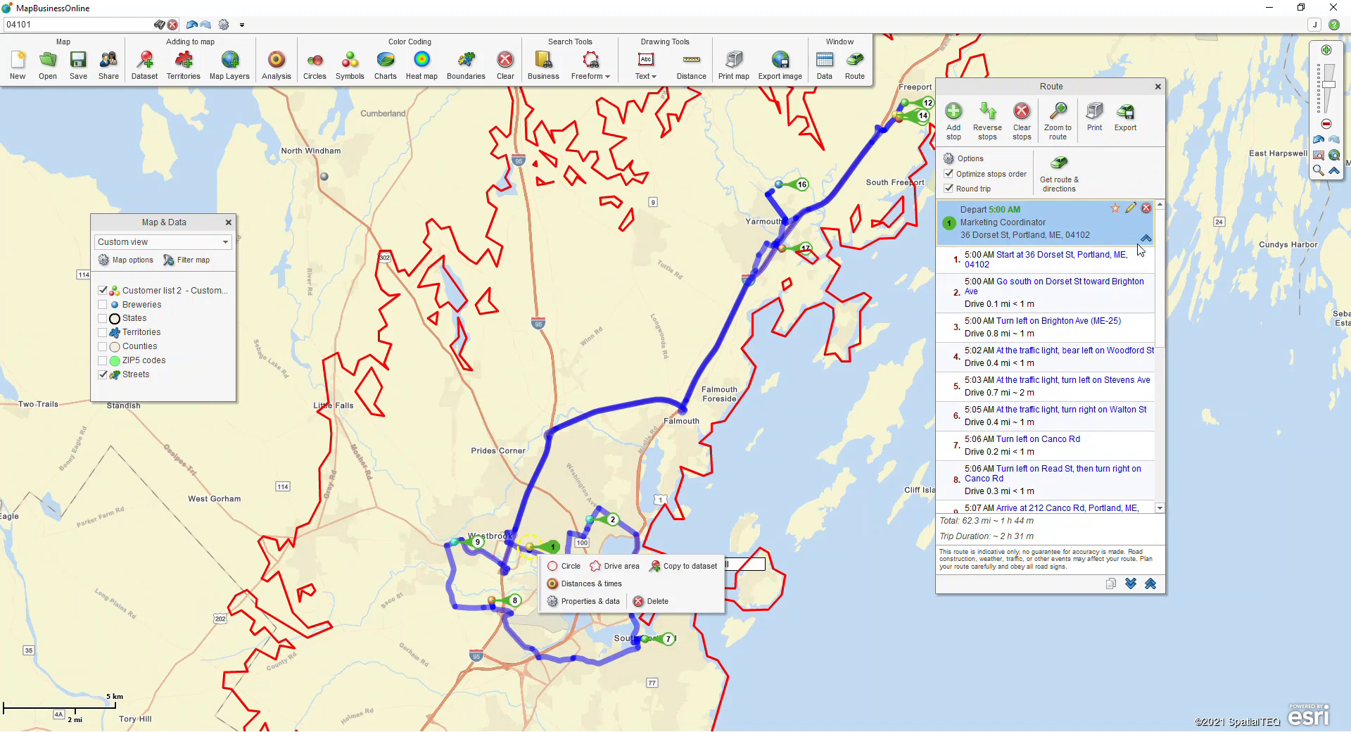
pyautogui.moveTo(1158, 247); pyautogui.dragTo(1162, 205)
pyautogui.moveTo(1160, 243); pyautogui.dragTo(1162, 299)
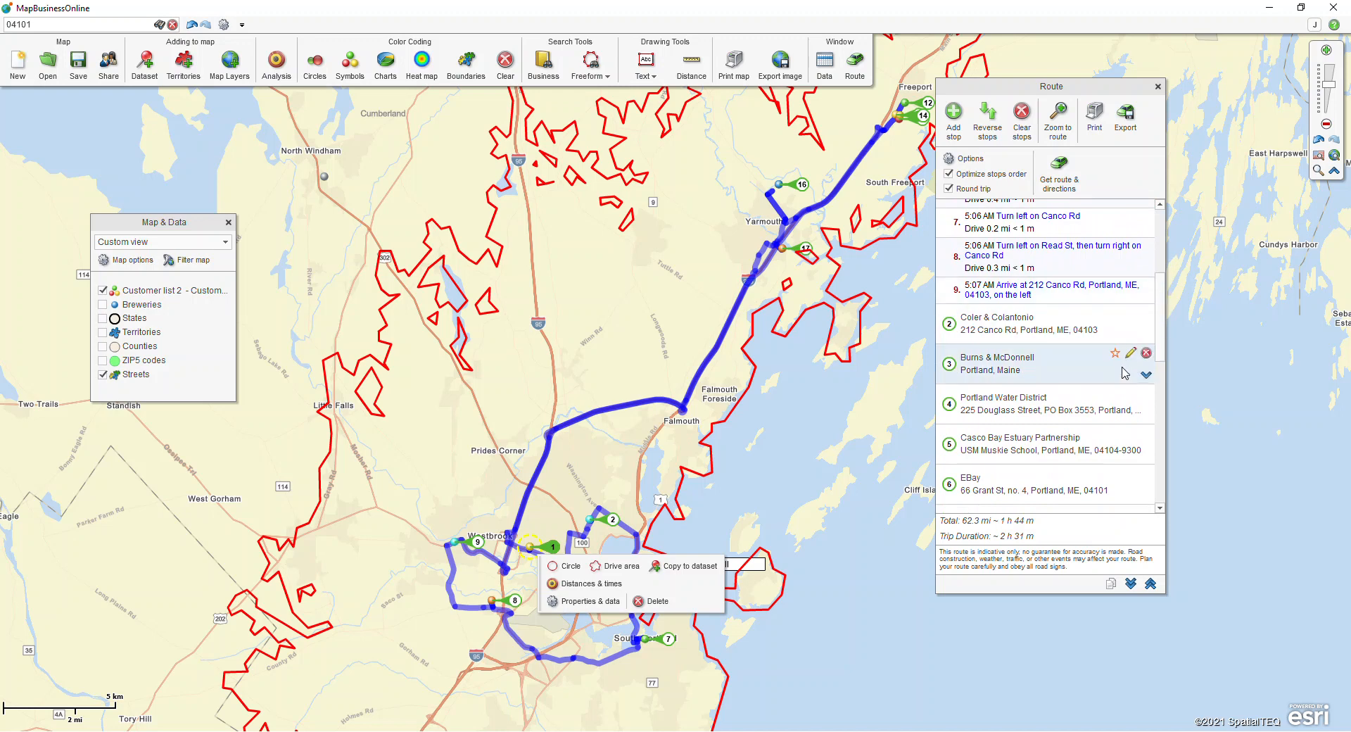
# Step: Set the stay duration of the Burns & McDonnell stop to 20 m and save the stop
pyautogui.click(1131, 353)
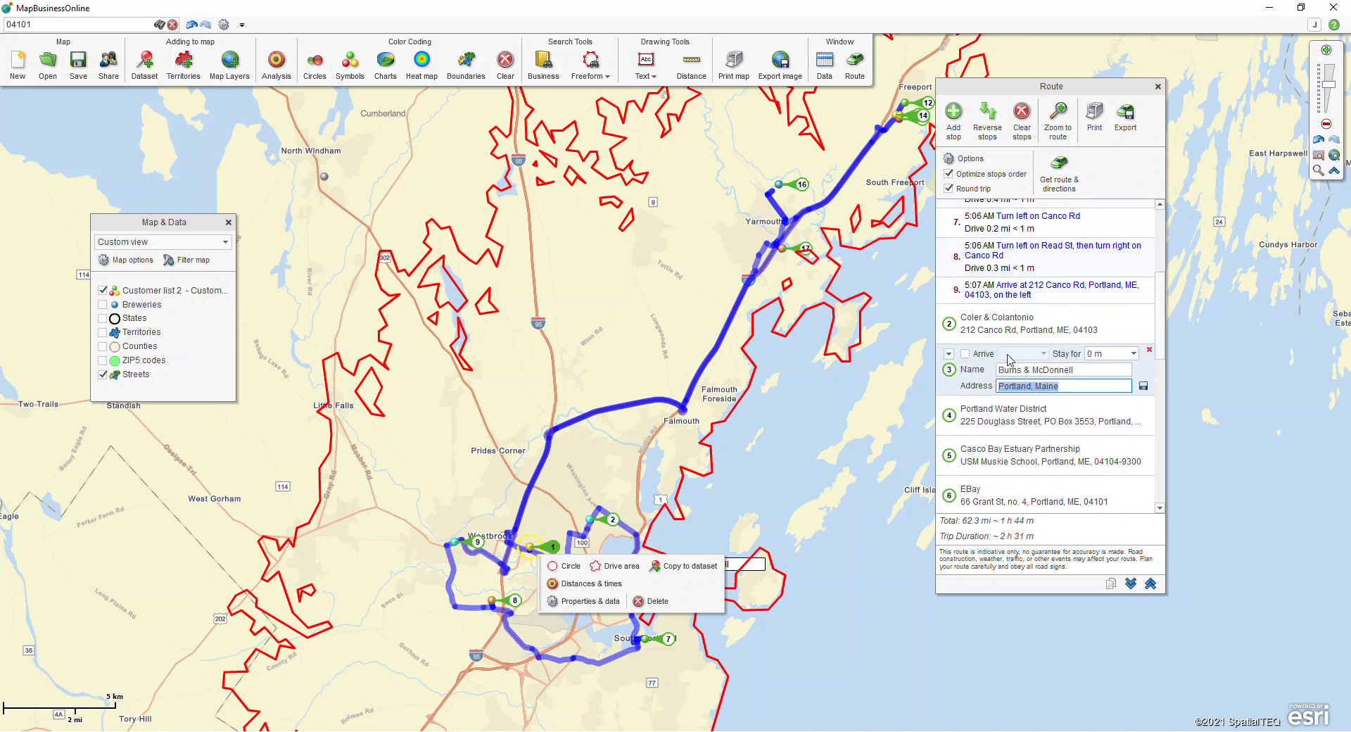
pyautogui.click(1134, 353)
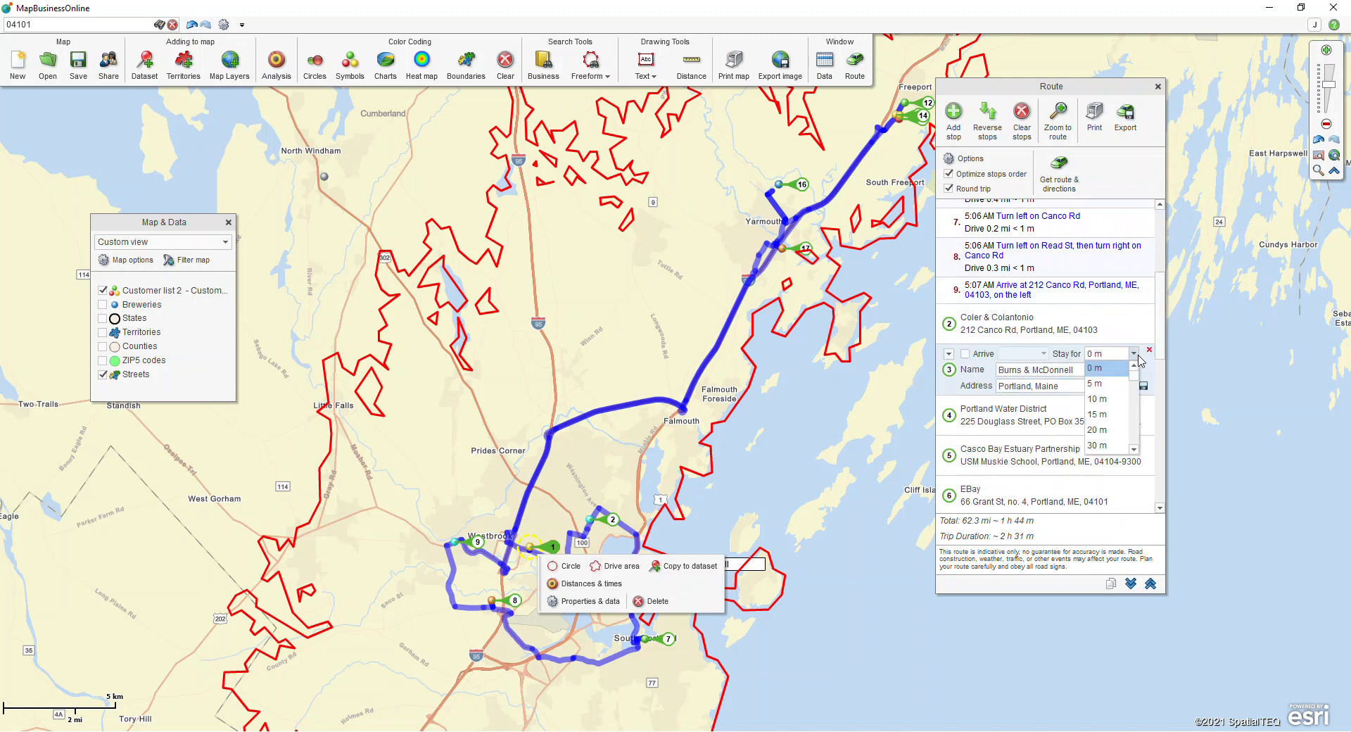
pyautogui.click(1104, 430)
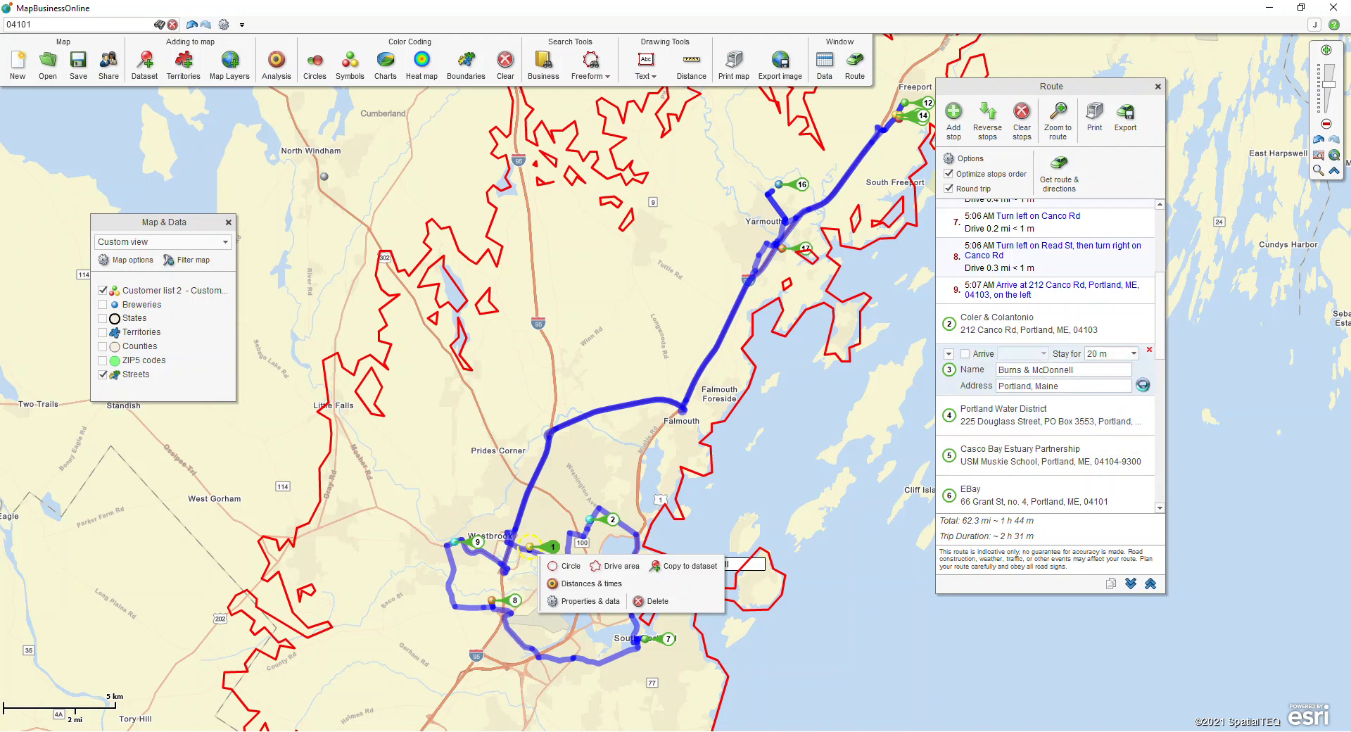
pyautogui.click(1143, 387)
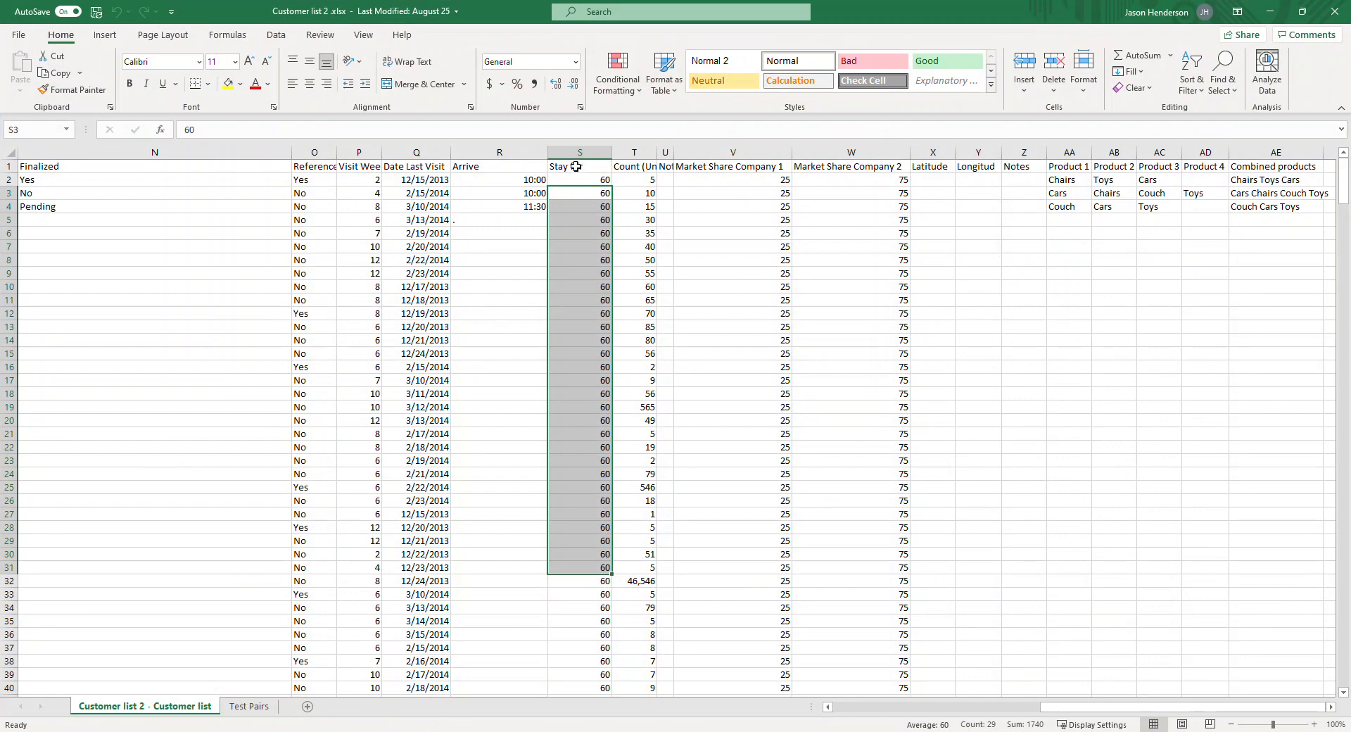
# Step: Examine the Stay for column of the Customer list 2 workbook in Excel and return to MapBusinessOnline
pyautogui.moveTo(578, 169); pyautogui.dragTo(597, 352)
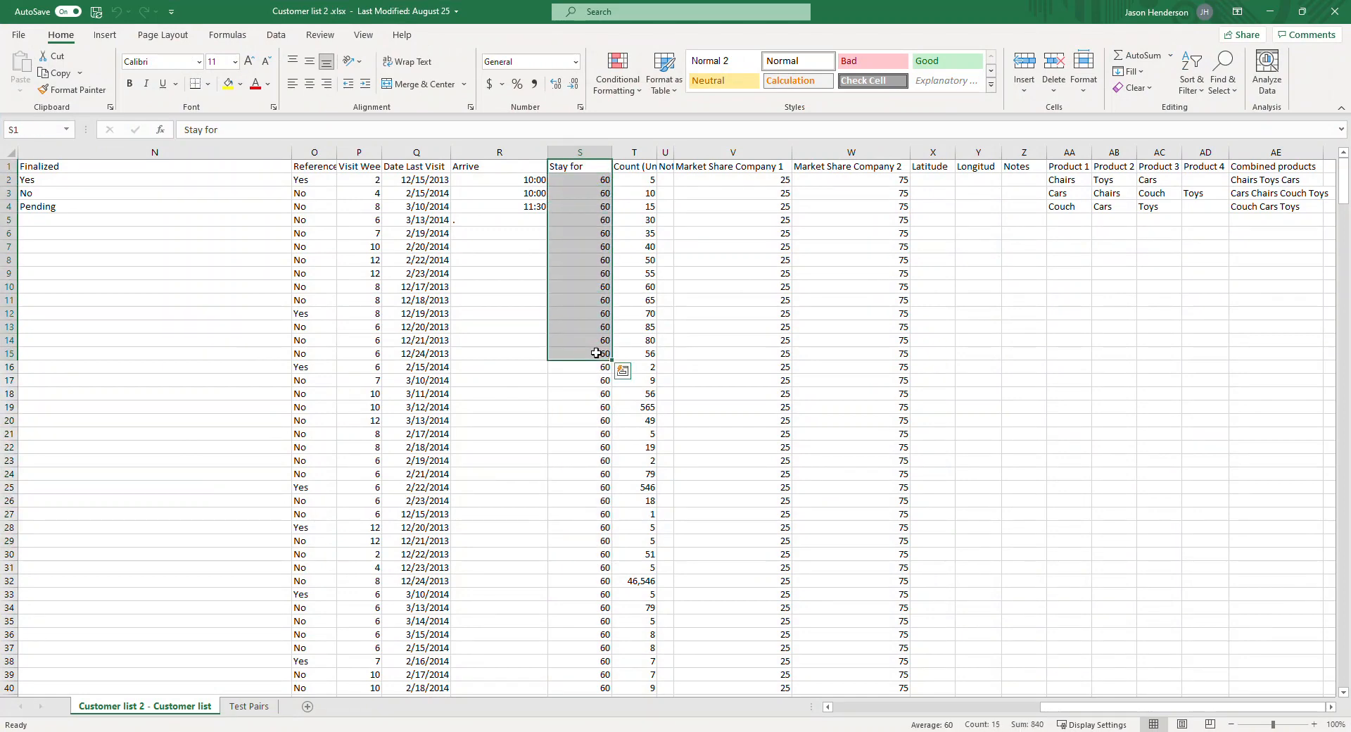
pyautogui.hotkey('ctrl', 'q')
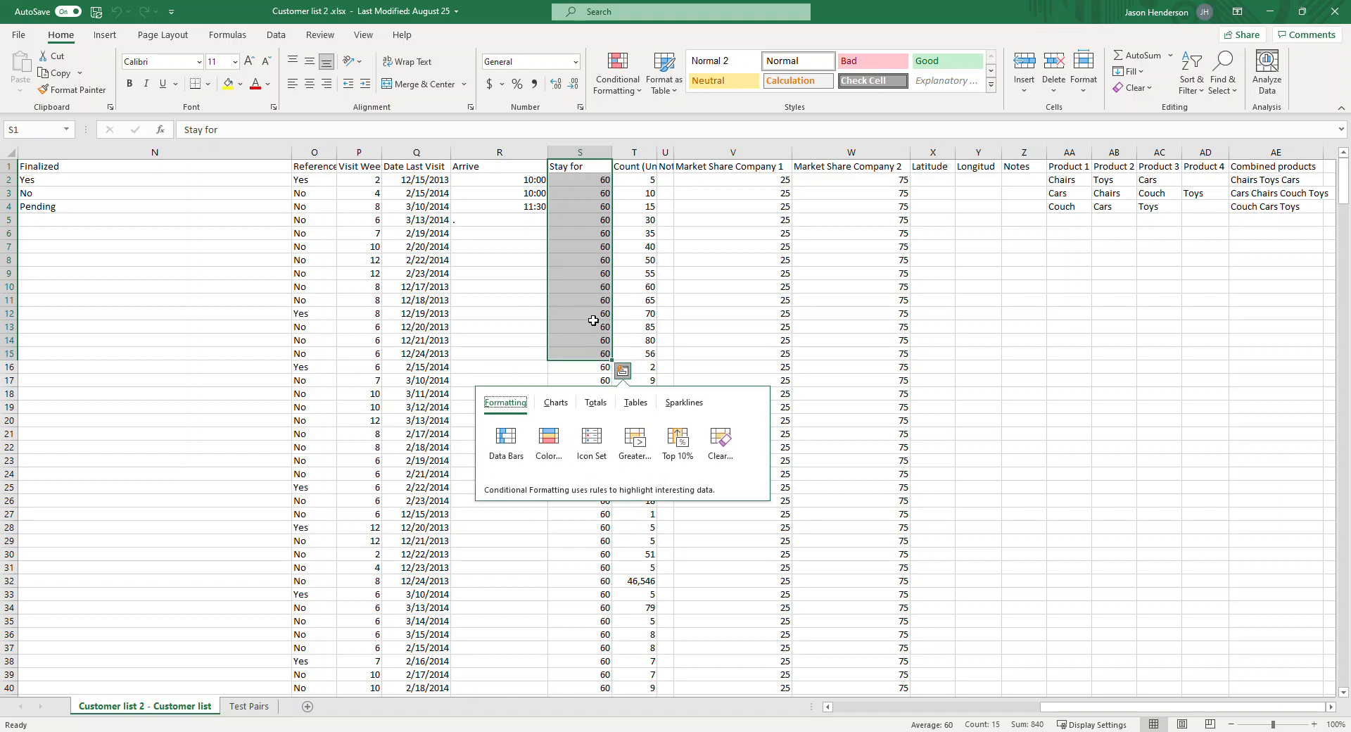
pyautogui.click(1270, 13)
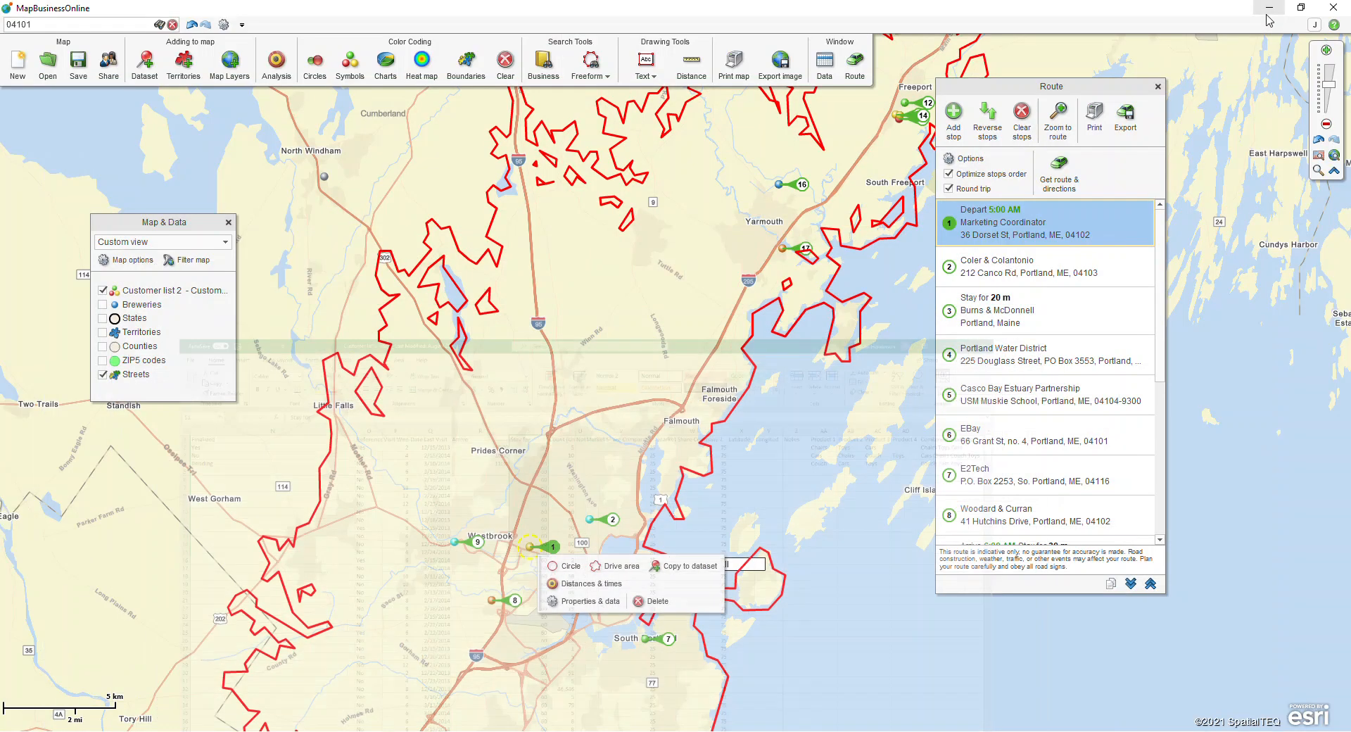
# Step: Try importing stop durations from the Stay for data column in the routing options, and close them without applying
pyautogui.click(964, 159)
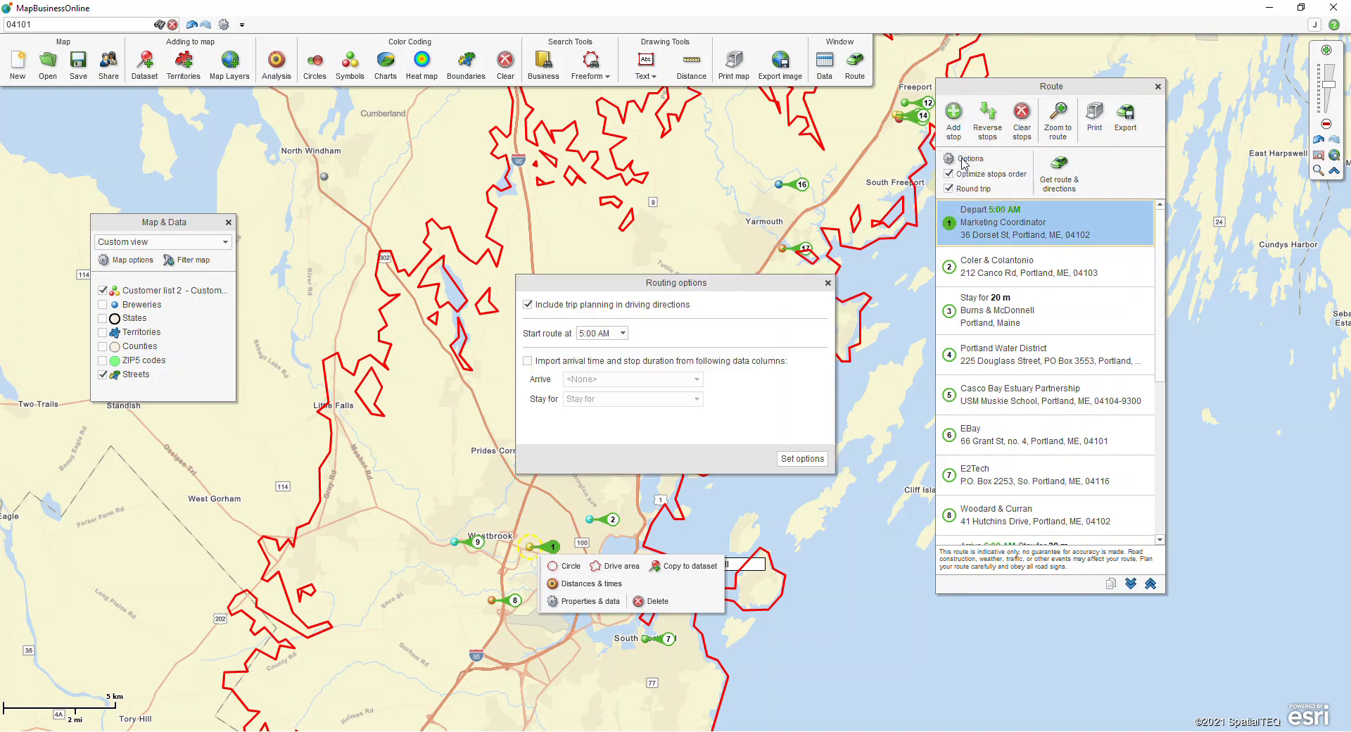
pyautogui.click(535, 362)
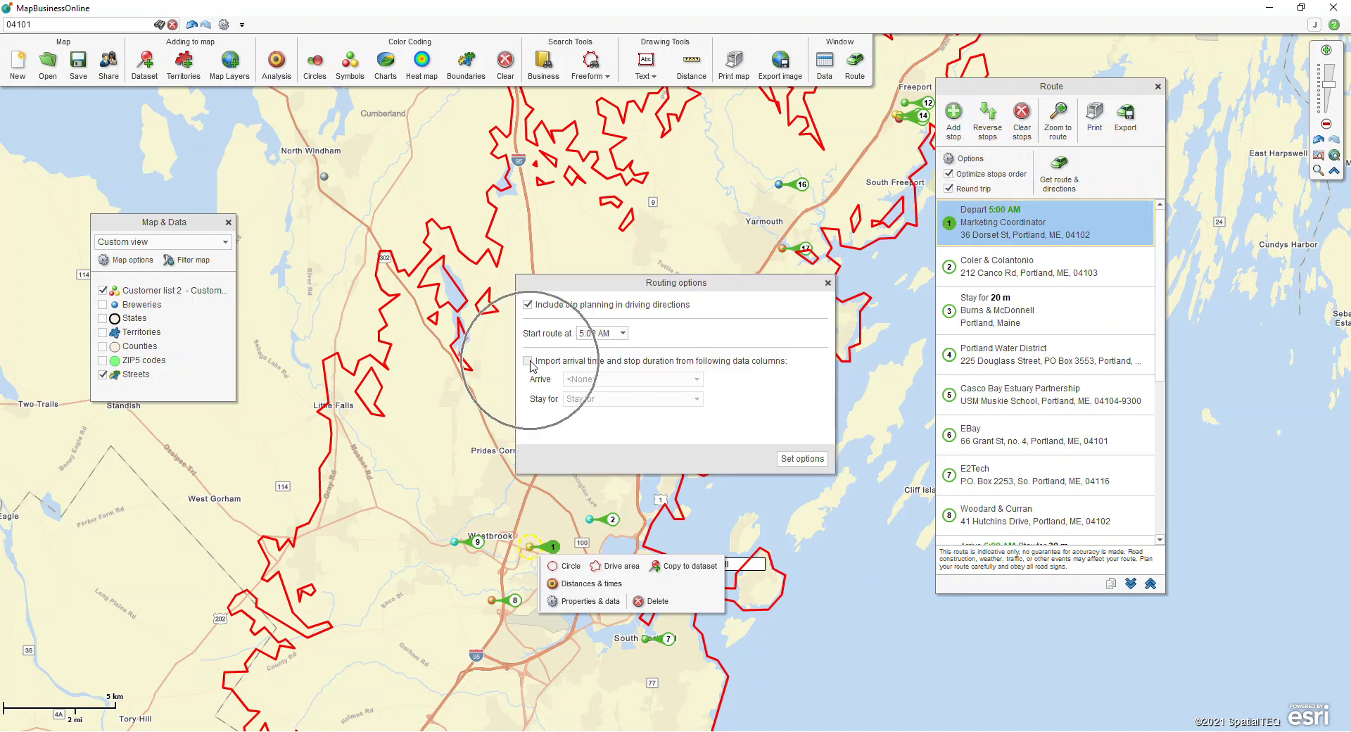
pyautogui.click(591, 402)
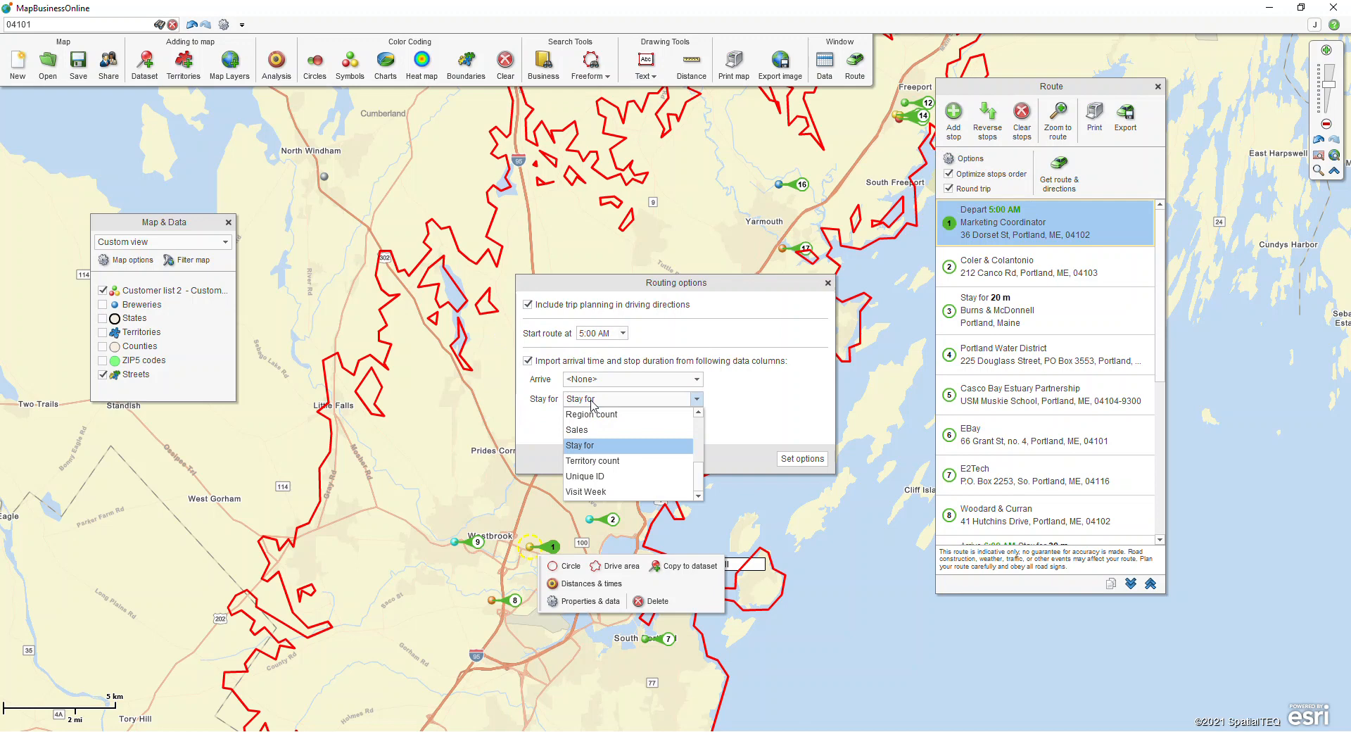
pyautogui.click(591, 403)
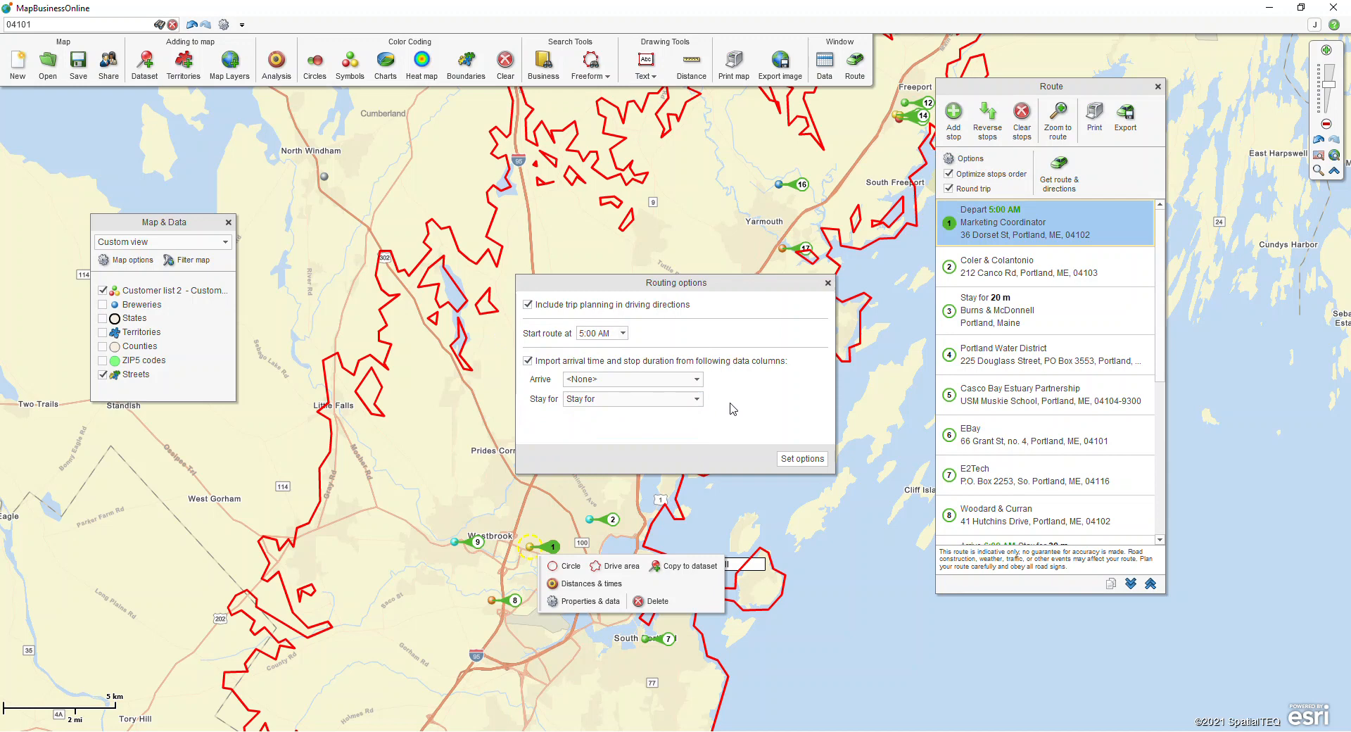
pyautogui.click(828, 284)
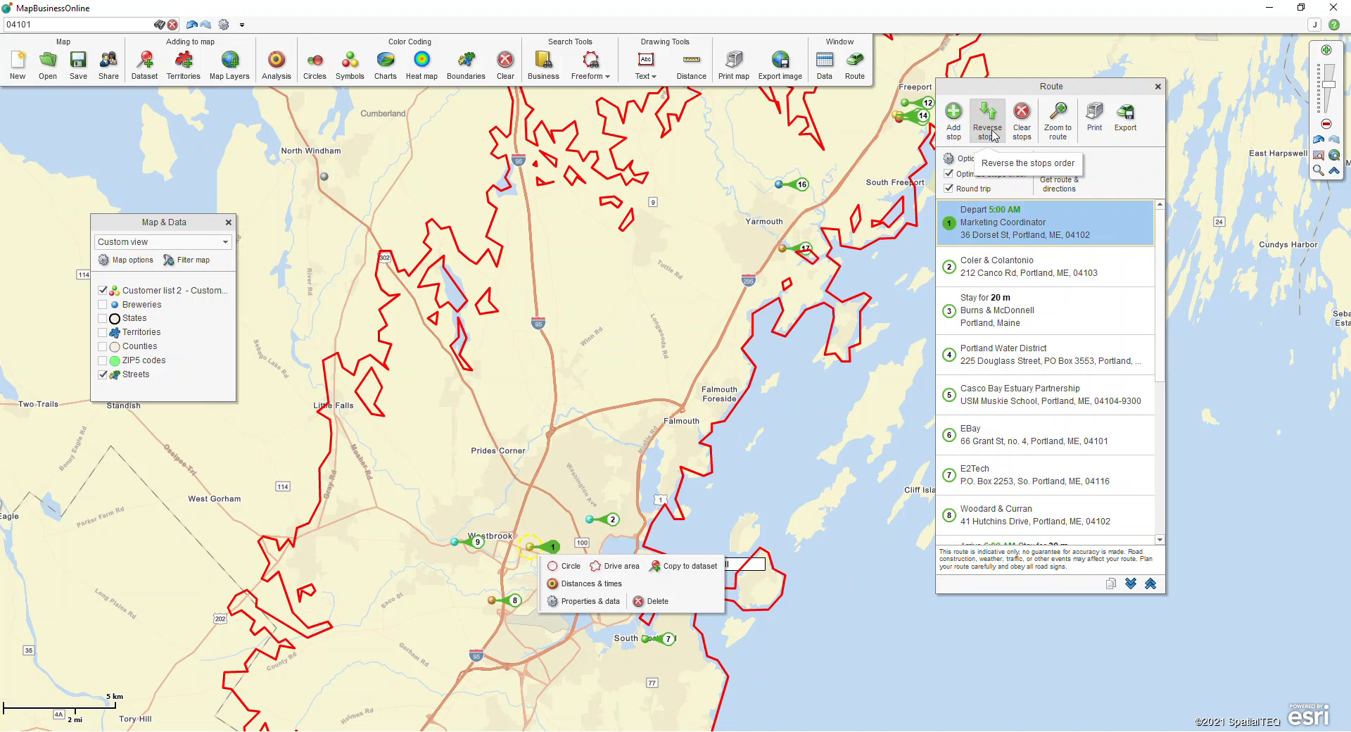
pyautogui.press('ctrl')
pyautogui.press('ctrl')
pyautogui.press('ctrl')
pyautogui.press('ctrl')
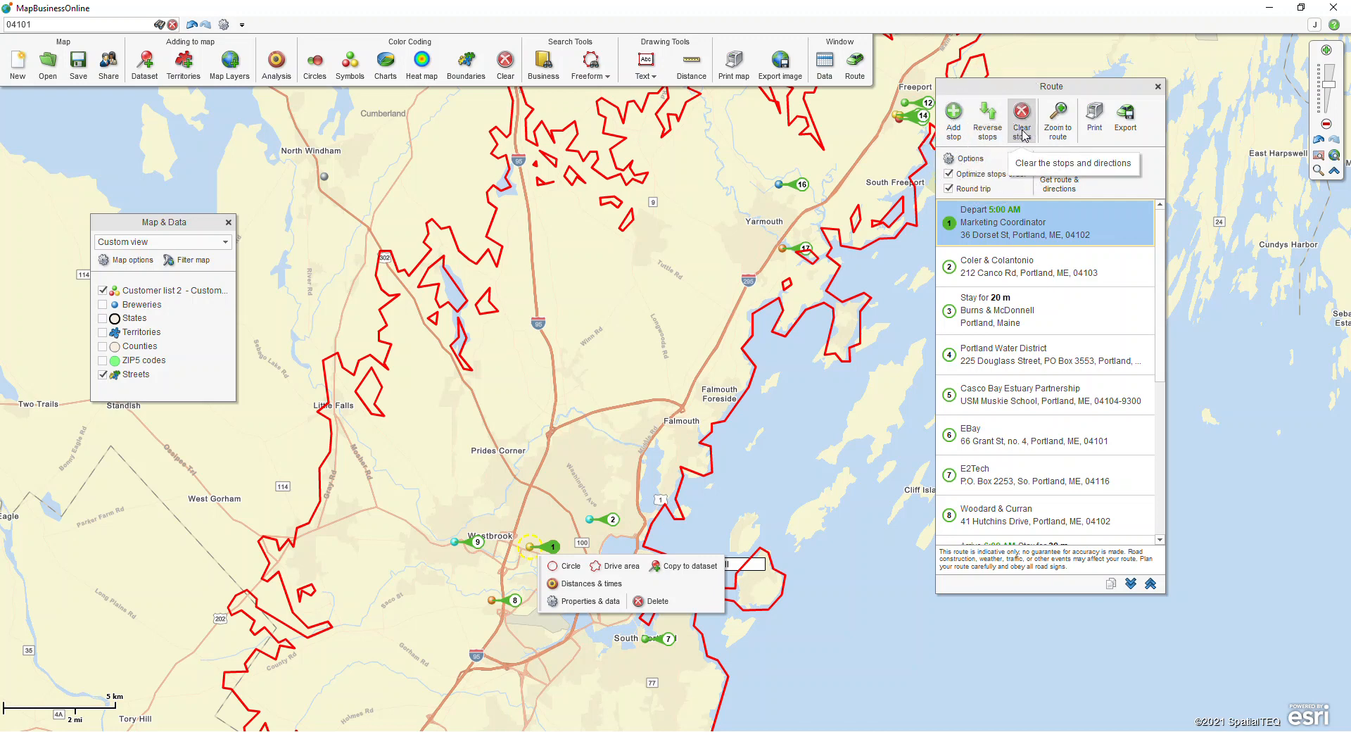
pyautogui.press('ctrl')
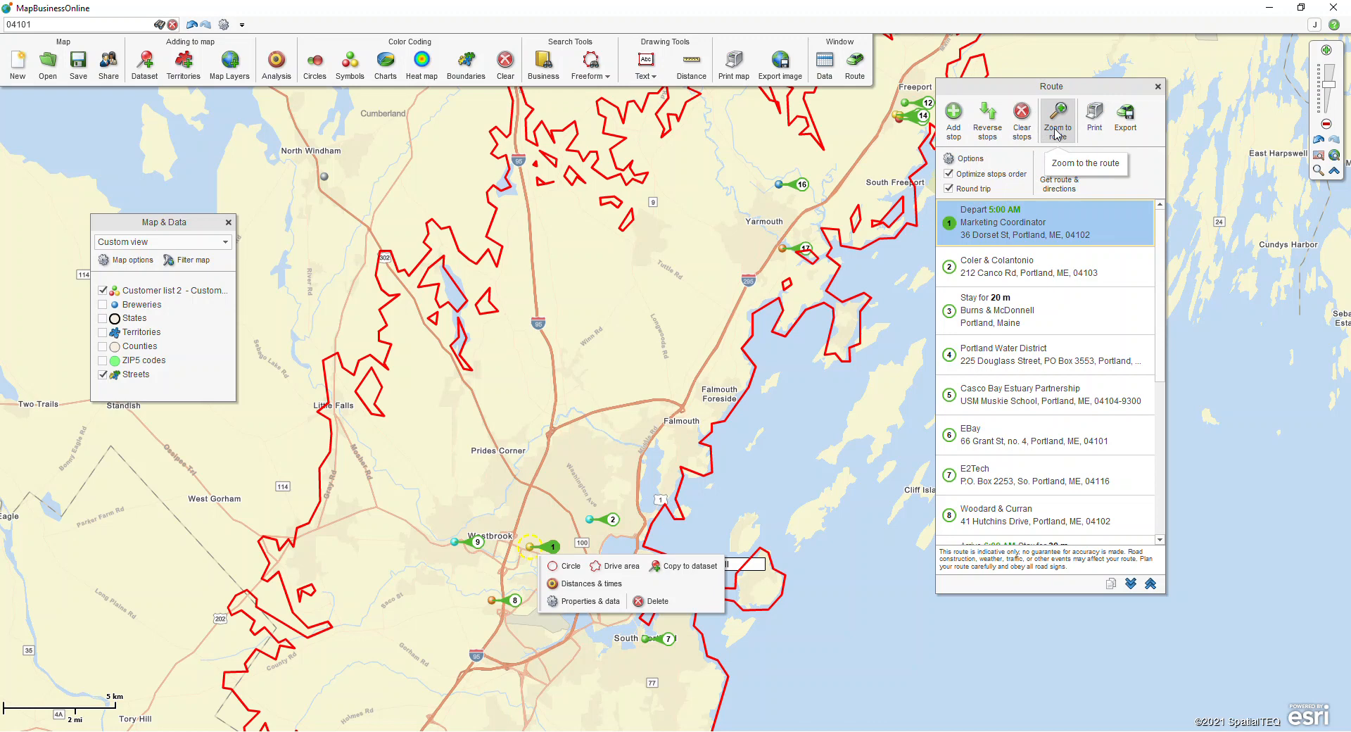
pyautogui.press('ctrl')
pyautogui.press('ctrl')
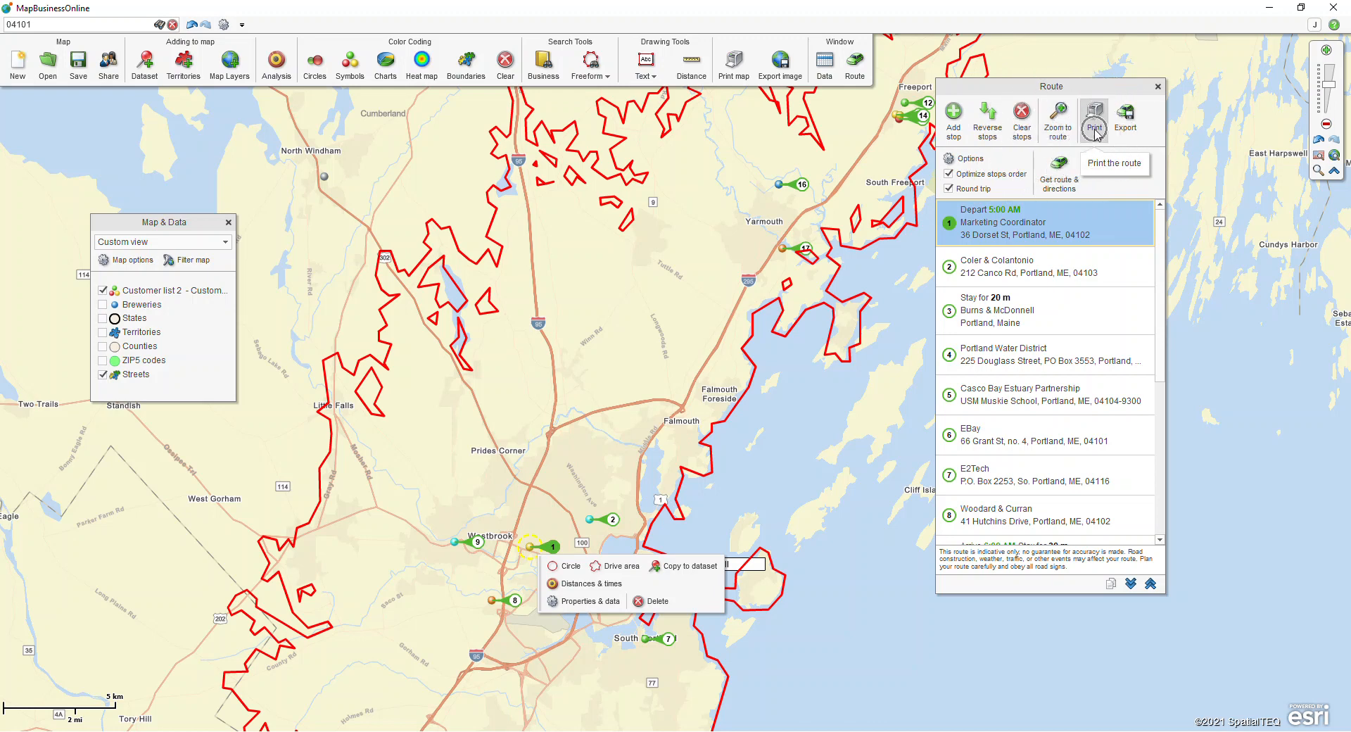
pyautogui.press('ctrl')
# Step: Examine the file formats available for exporting the route, leave the export without saving a file, and close the Route window
pyautogui.click(1126, 120)
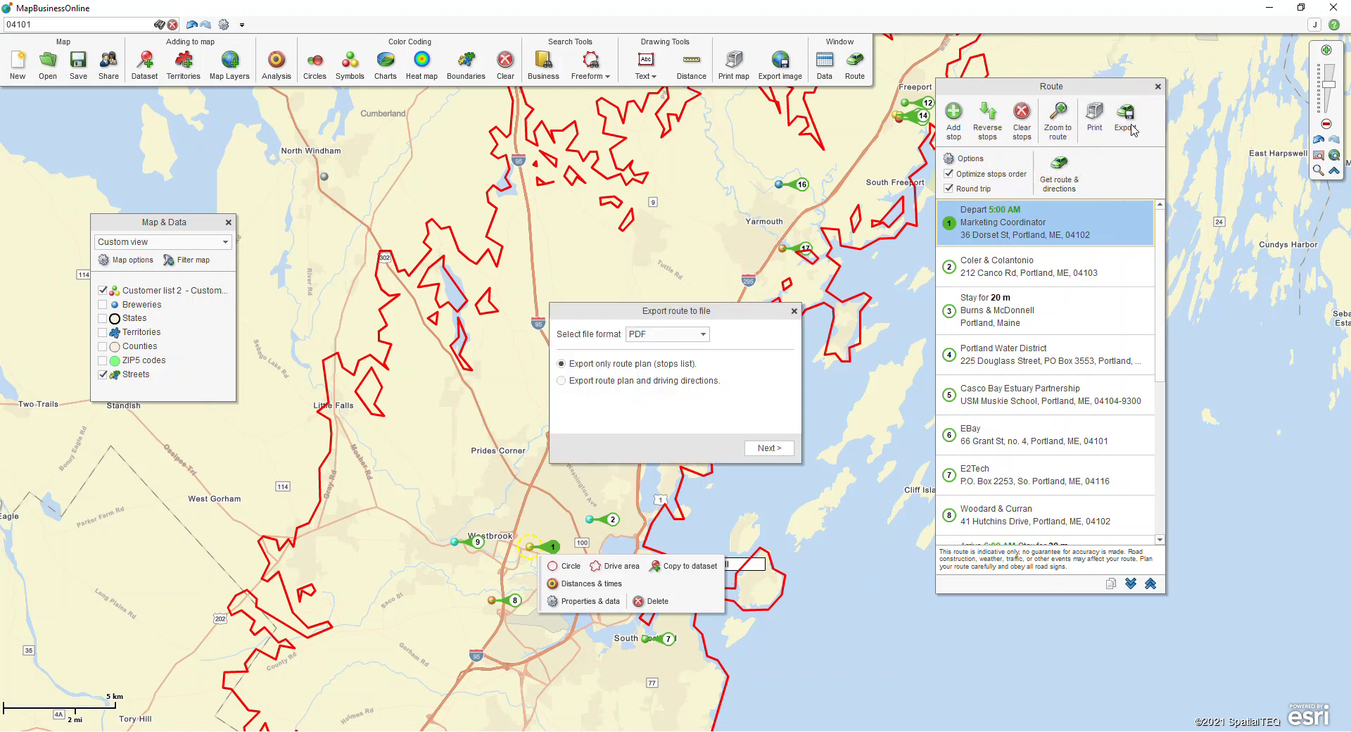
pyautogui.click(668, 337)
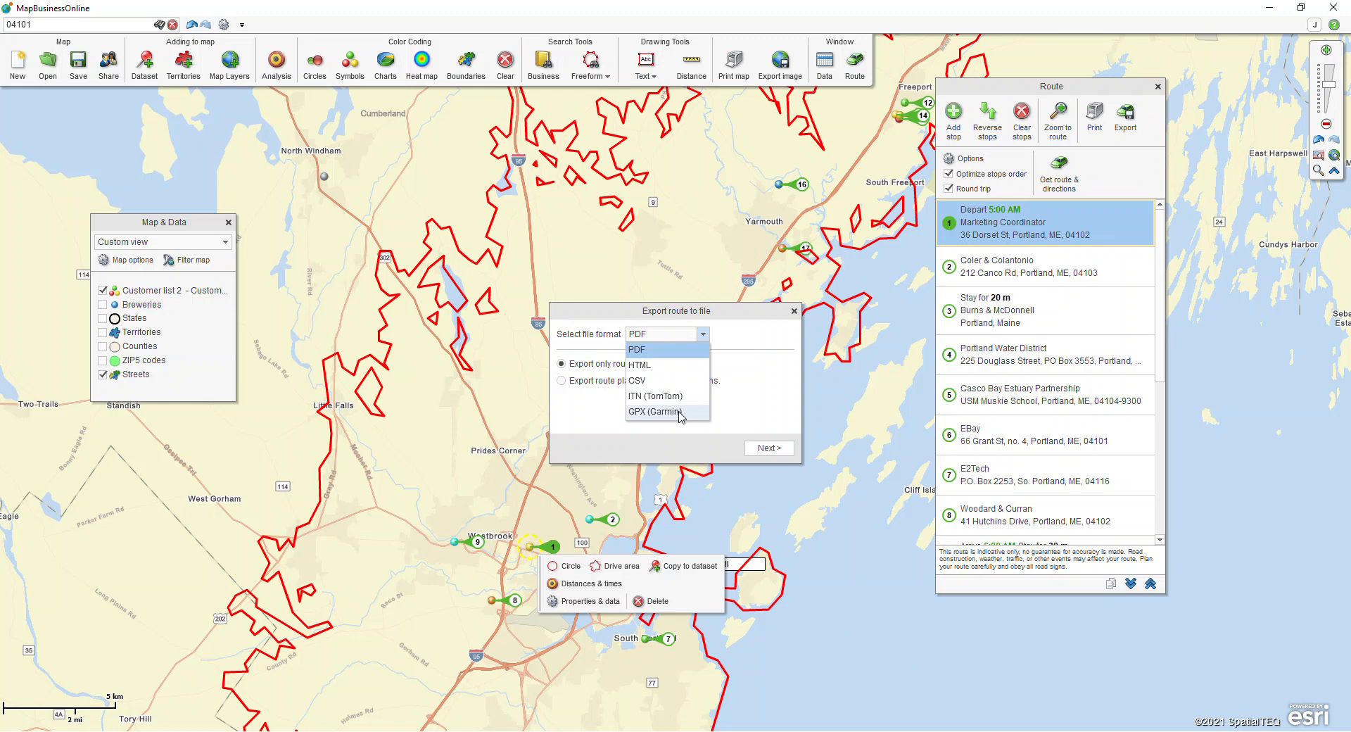
pyautogui.click(794, 312)
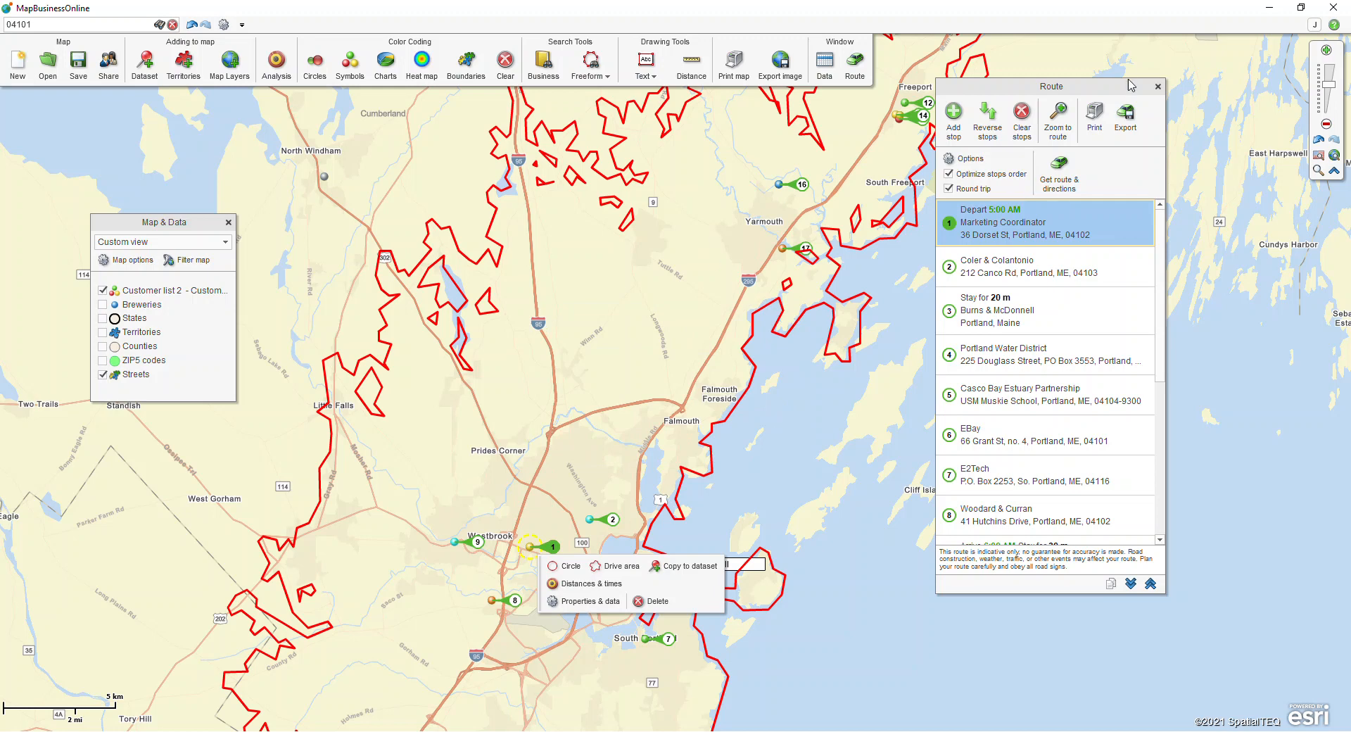
pyautogui.click(1158, 87)
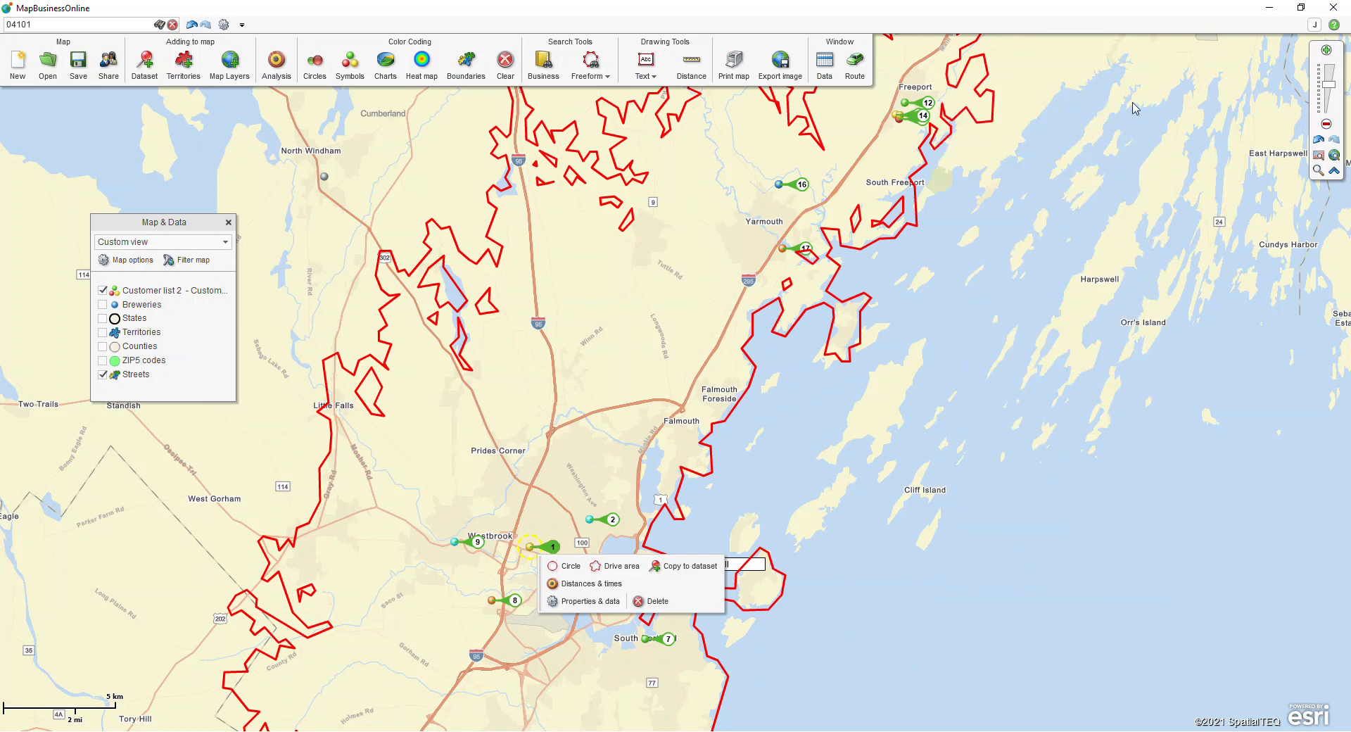